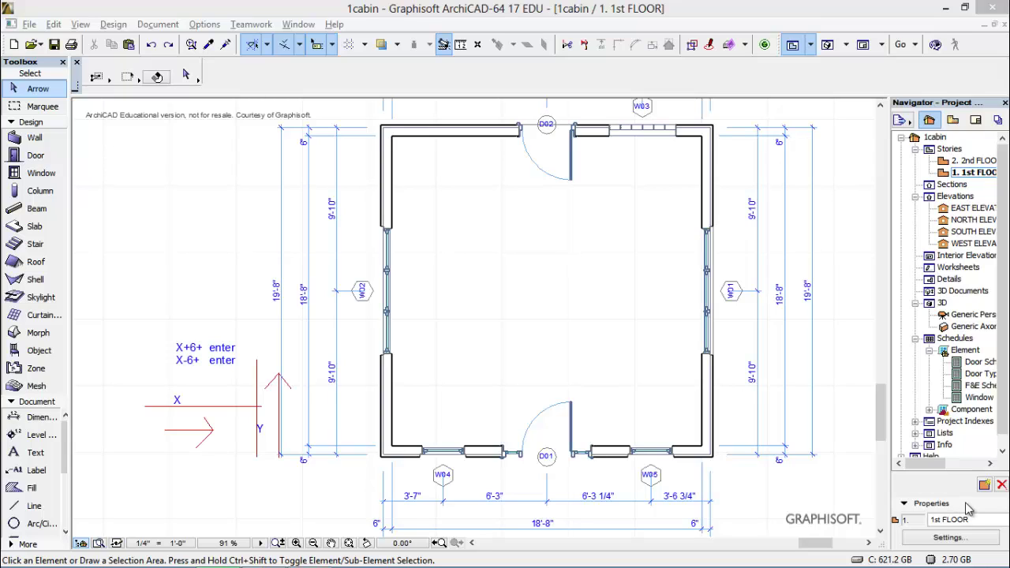
- Hide the Project Navigator panel, then restore it from the Window palettes menu
click(1004, 103)
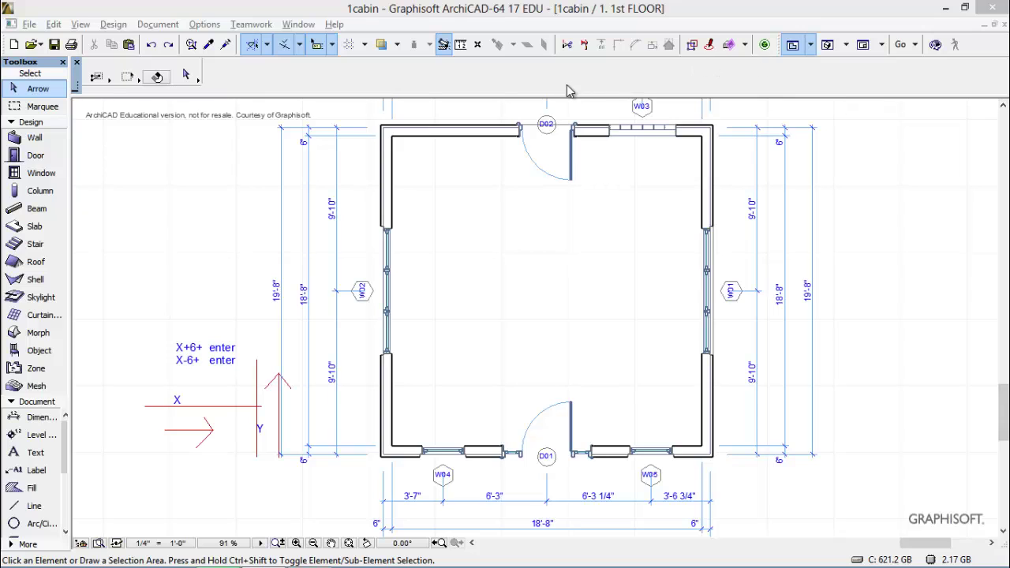
click(299, 24)
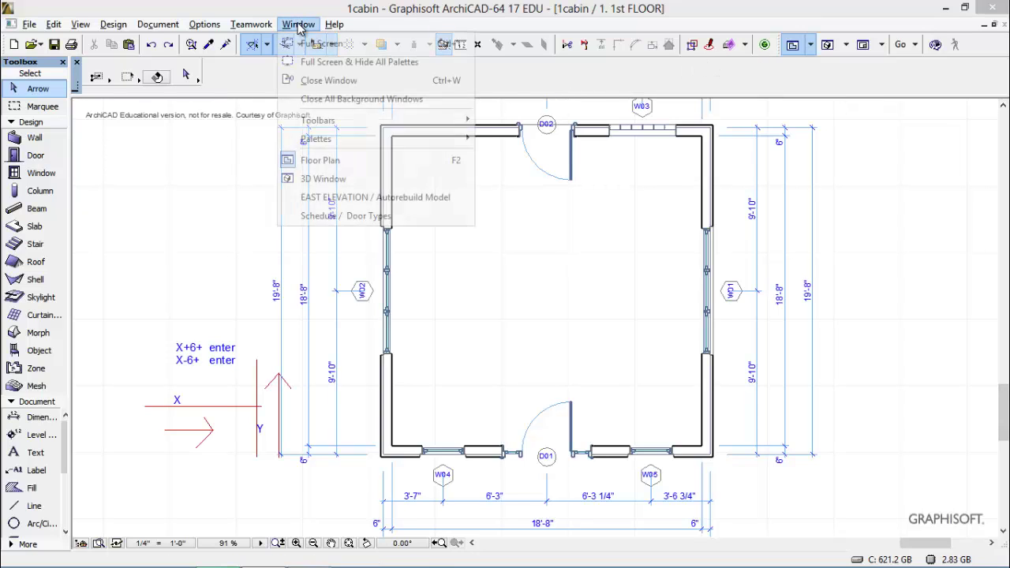
mouse_move(376, 138)
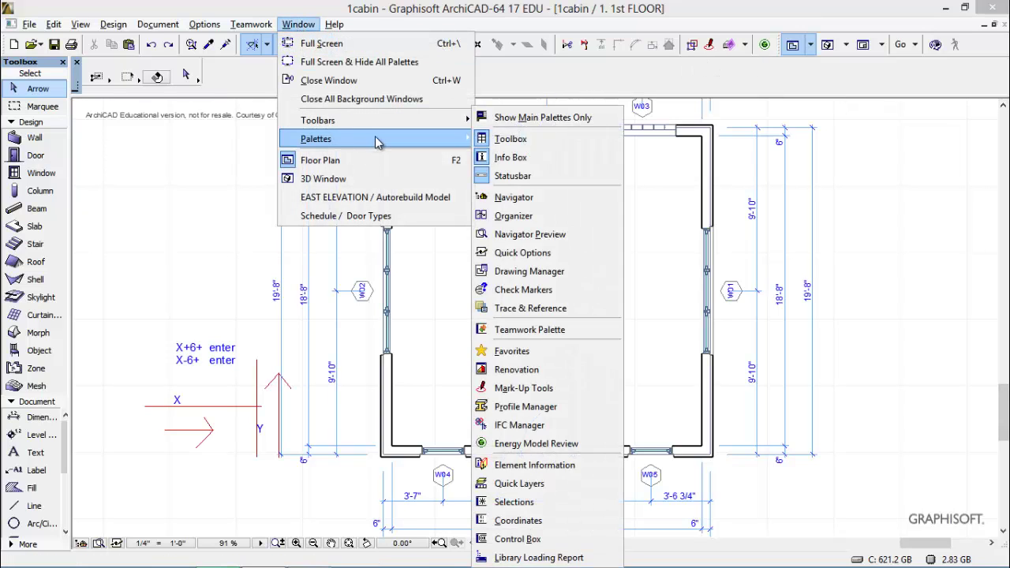
click(515, 196)
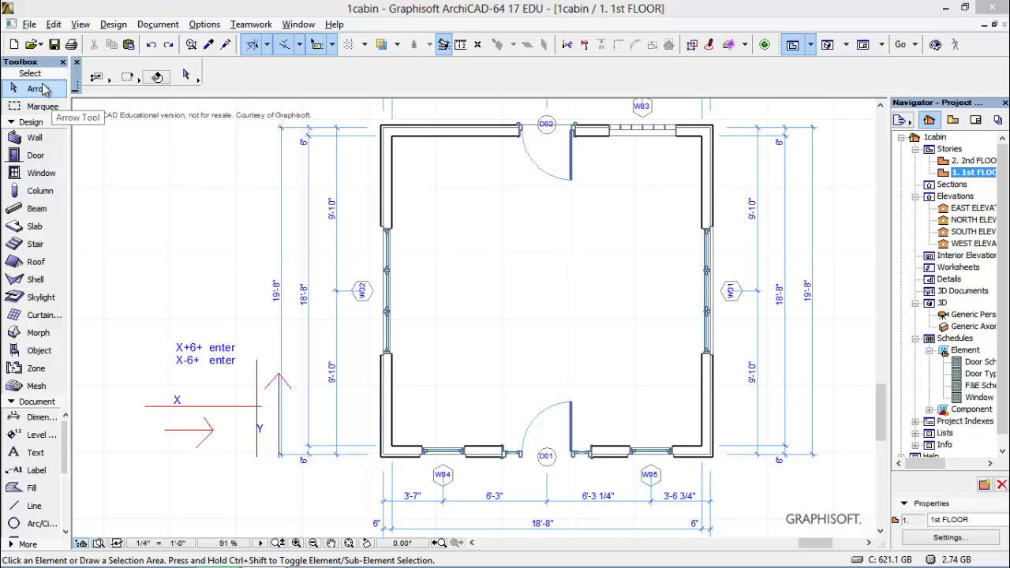
- Hide the layer of the left dimension chain through its context menu
click(338, 240)
right_click(338, 240)
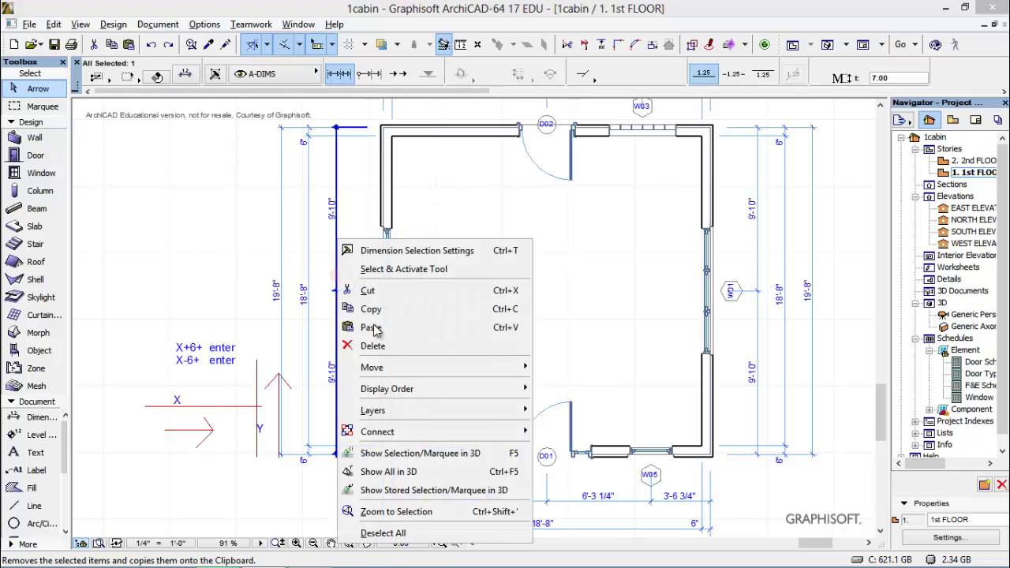
mouse_move(474, 410)
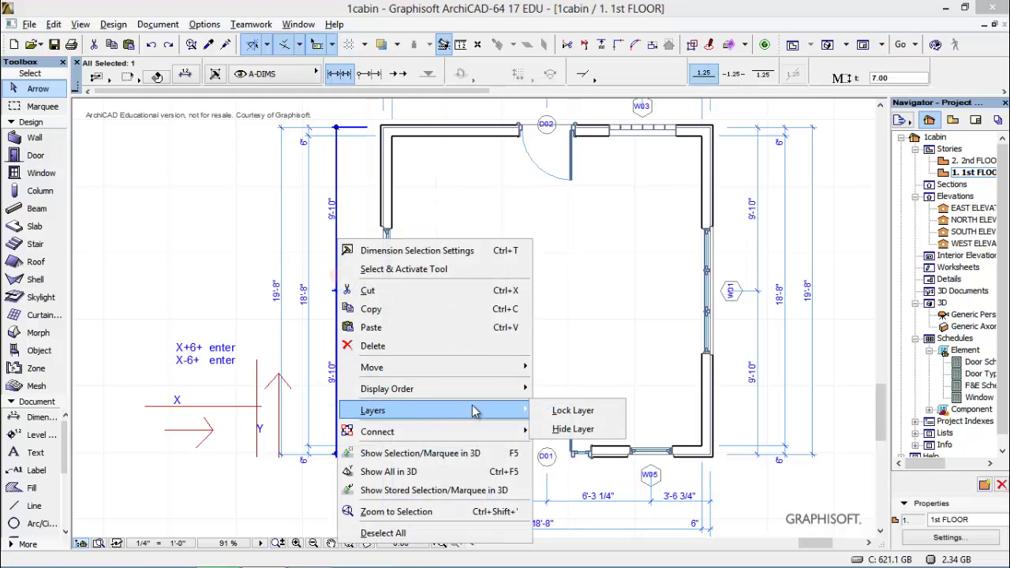
click(586, 429)
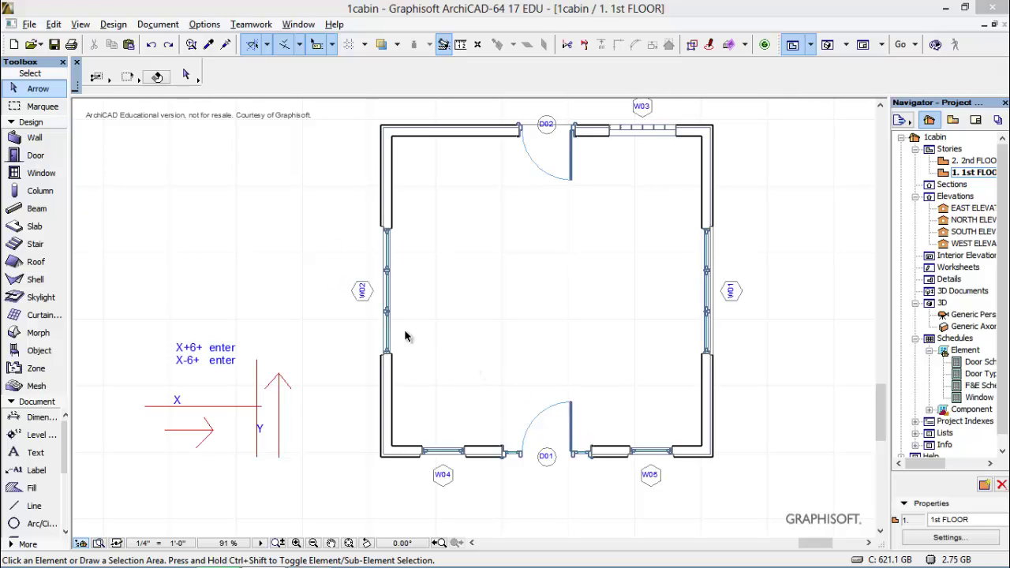
- Set new walls to the Wall Wd 2x4 + 5/8" Gyp.Bd composite on layer A-WALL-INTR
click(35, 139)
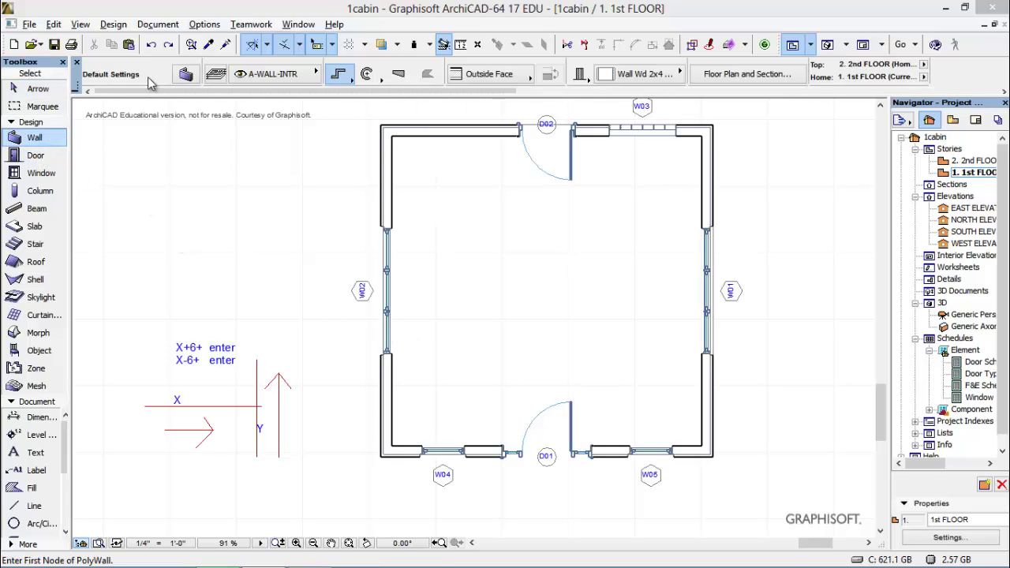
double_click(35, 139)
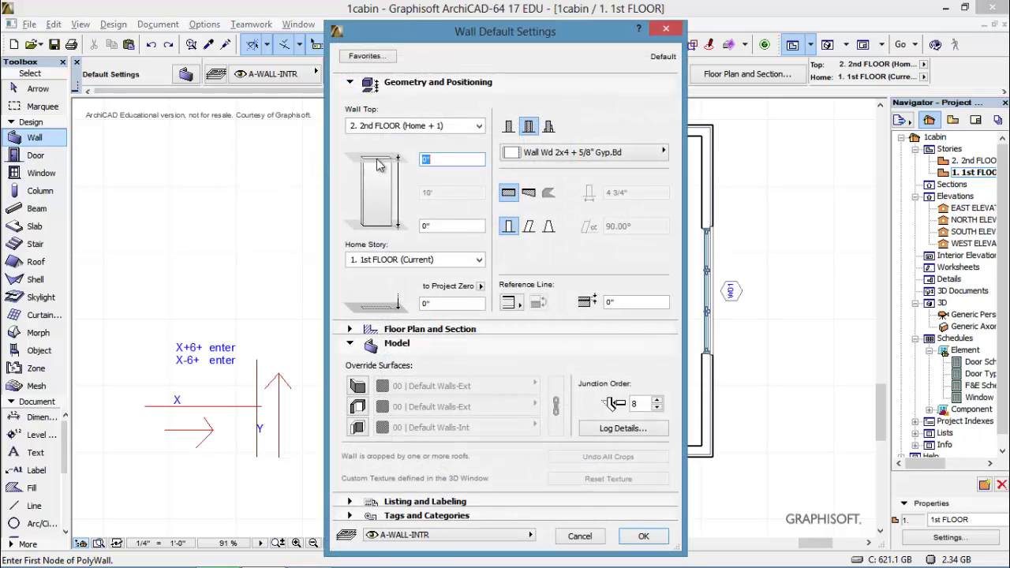
click(665, 153)
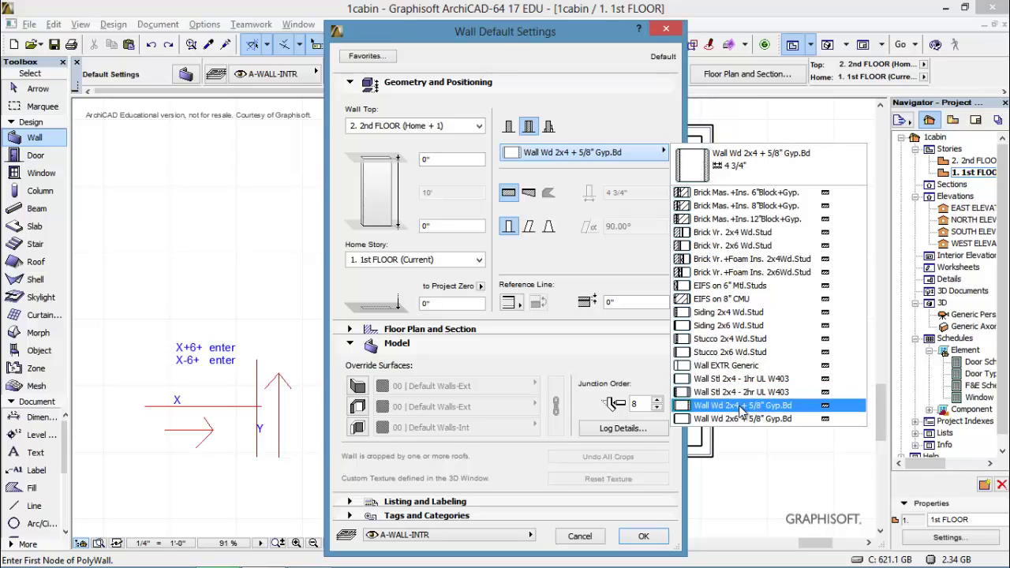
click(741, 405)
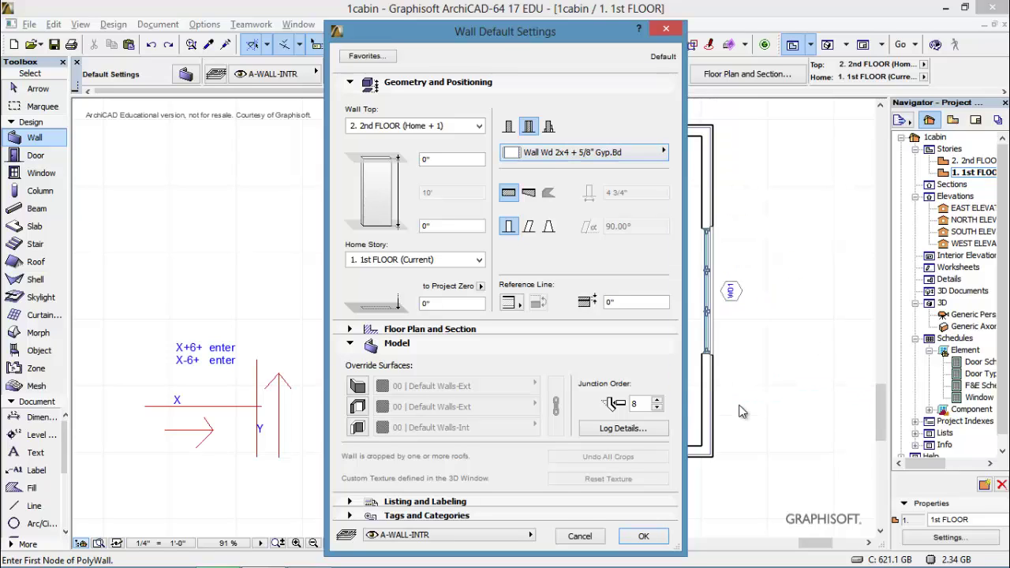
click(532, 539)
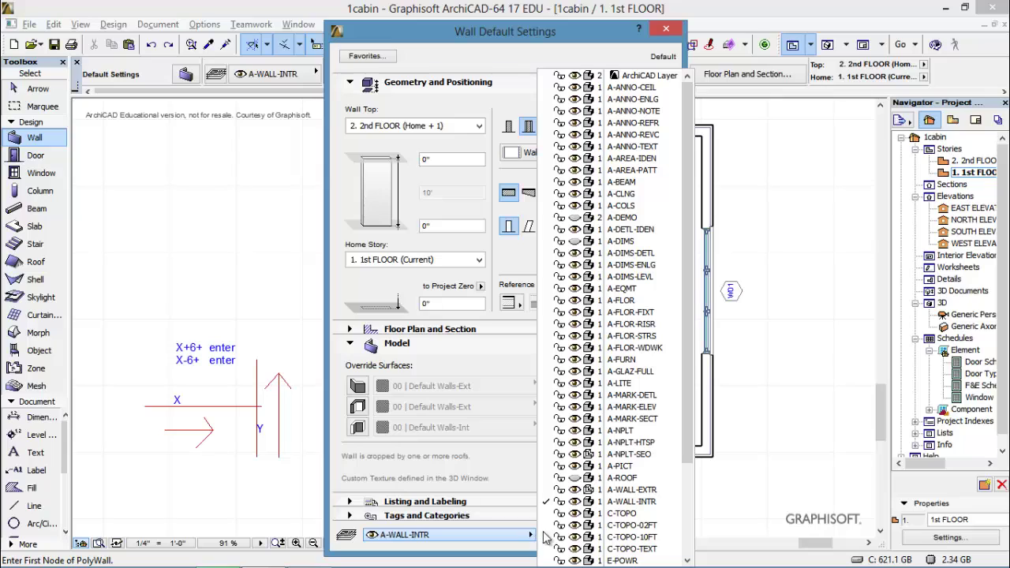
click(608, 503)
click(645, 536)
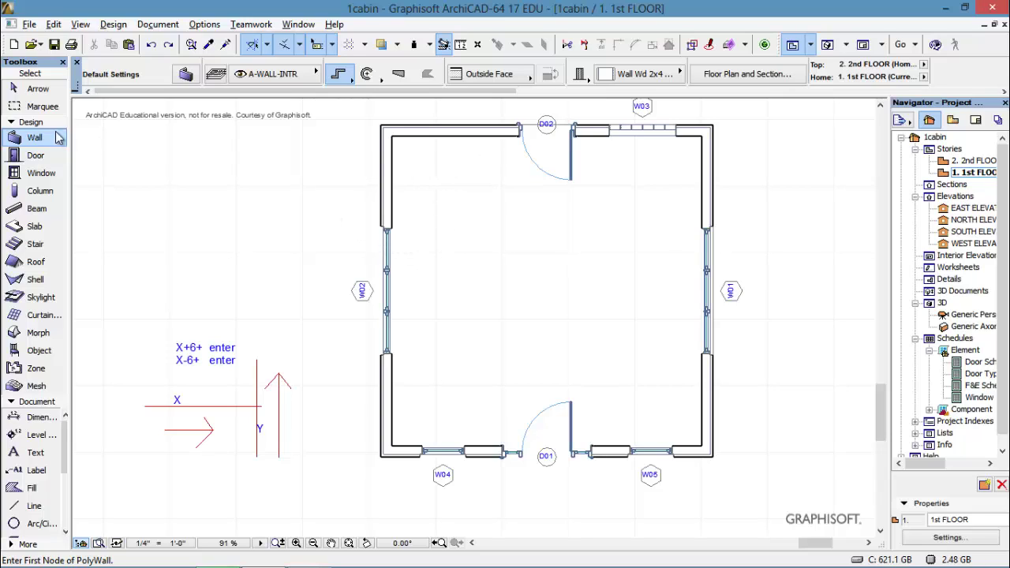
- Draw a horizontal partition from the west wall corner about 12'-8" to the right
click(390, 227)
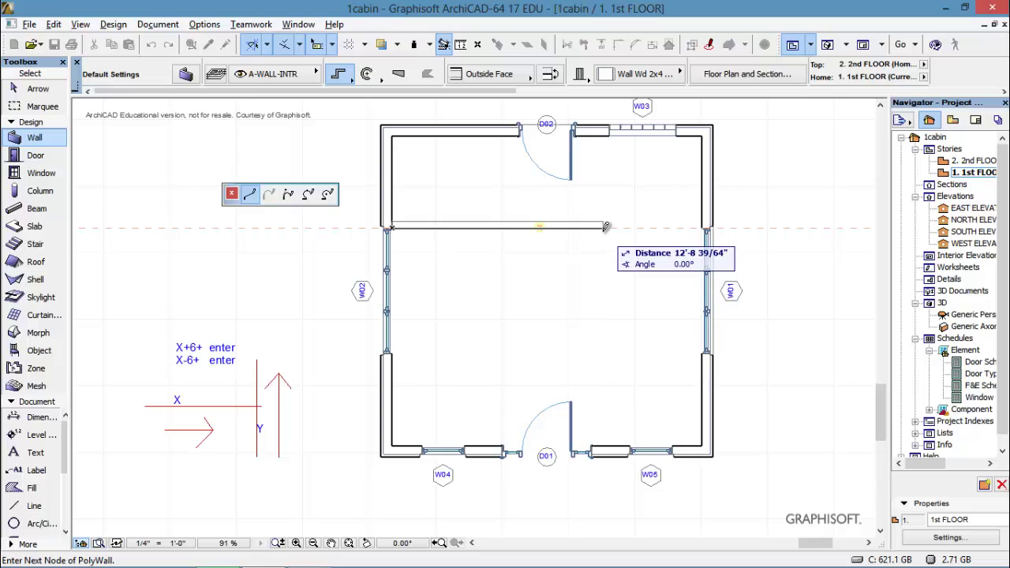
click(605, 227)
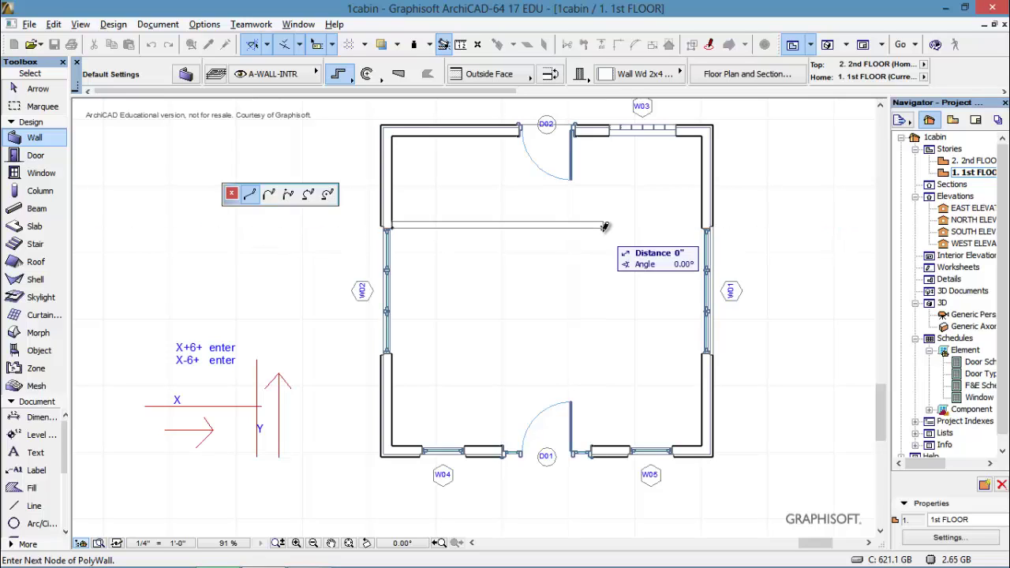
right_click(676, 299)
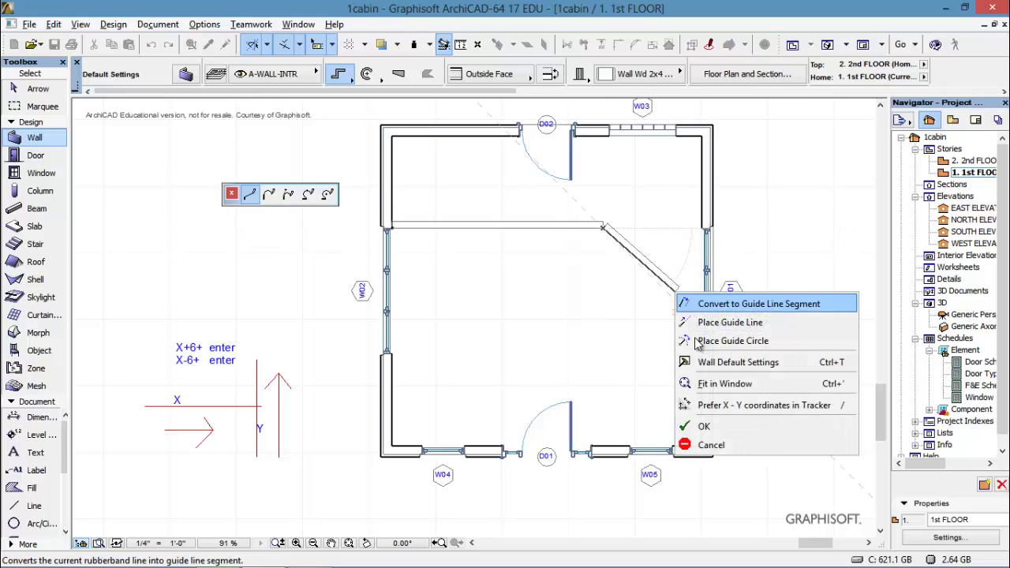
click(704, 426)
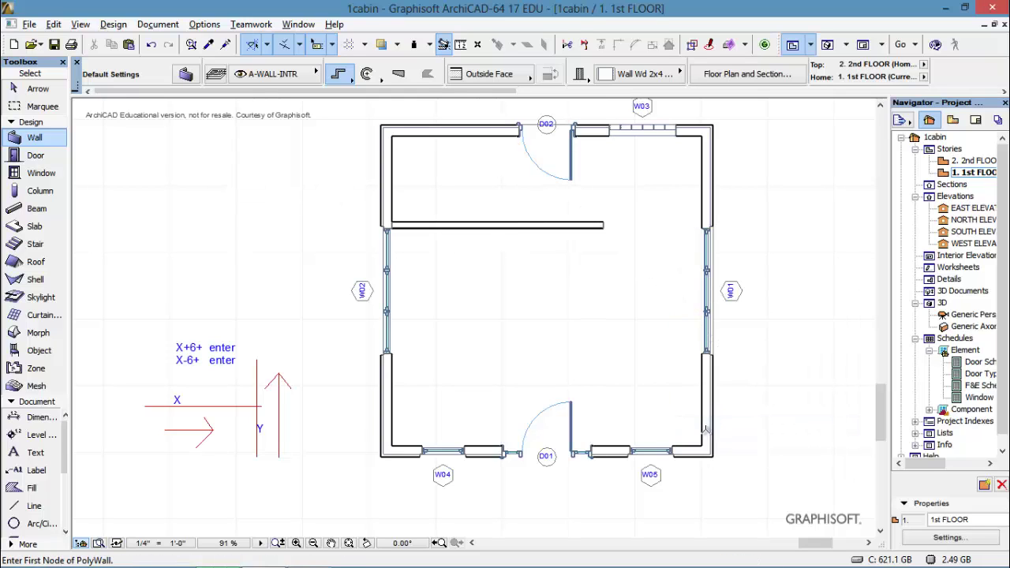
- Draw an inside-face-referenced partition down from the north wall beside D02, past the horizontal wall
click(519, 135)
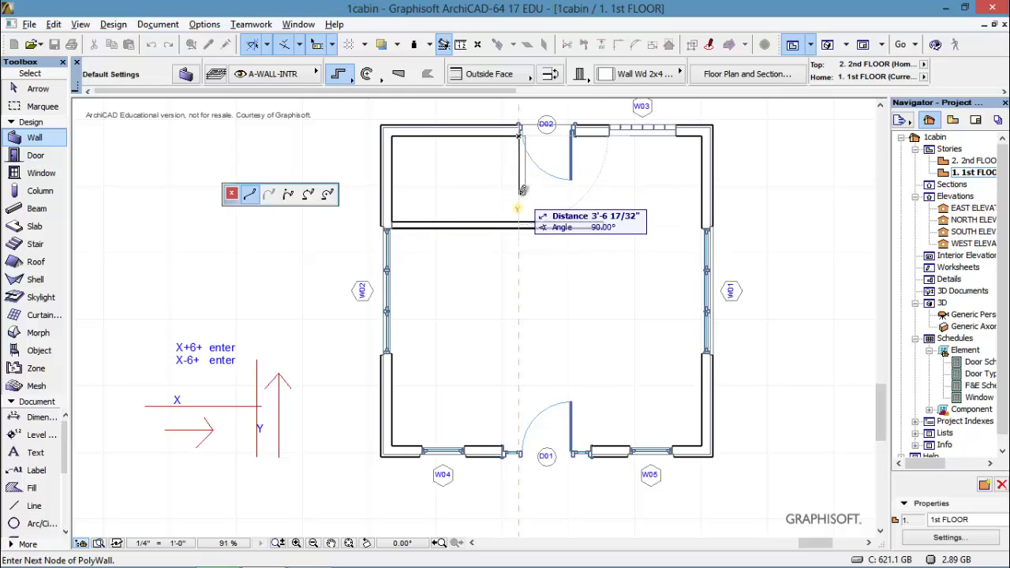
click(530, 82)
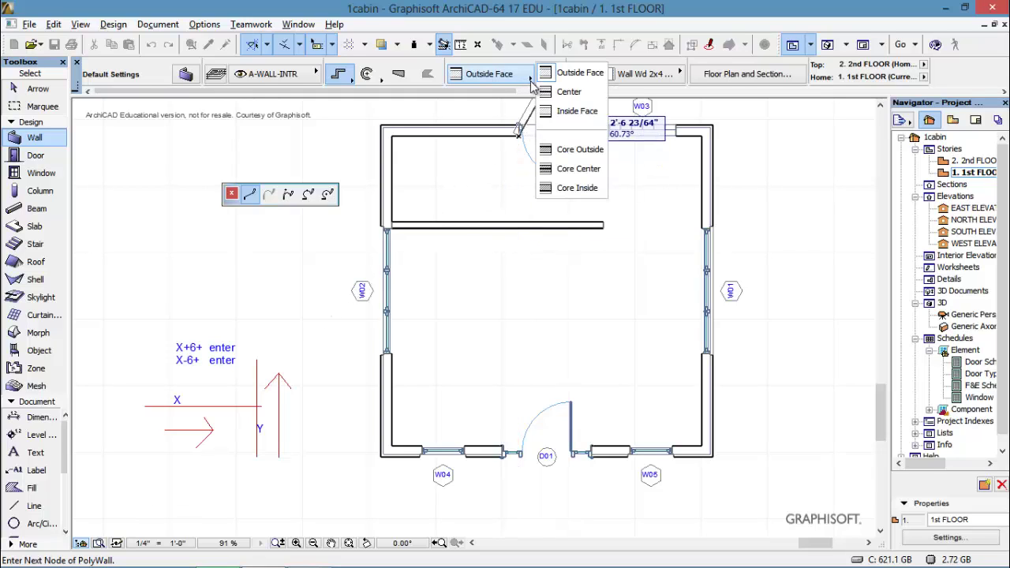
click(571, 111)
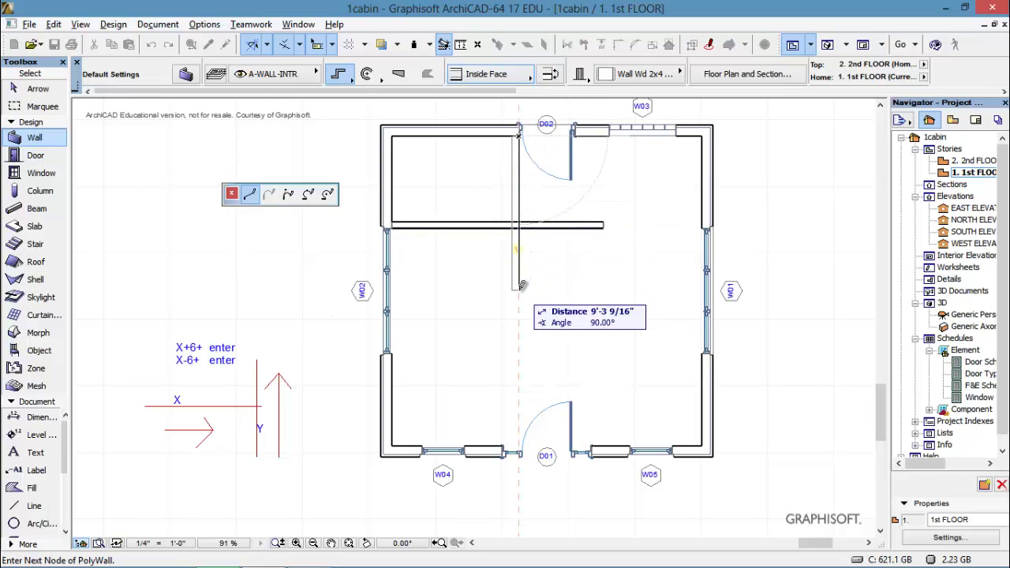
click(518, 289)
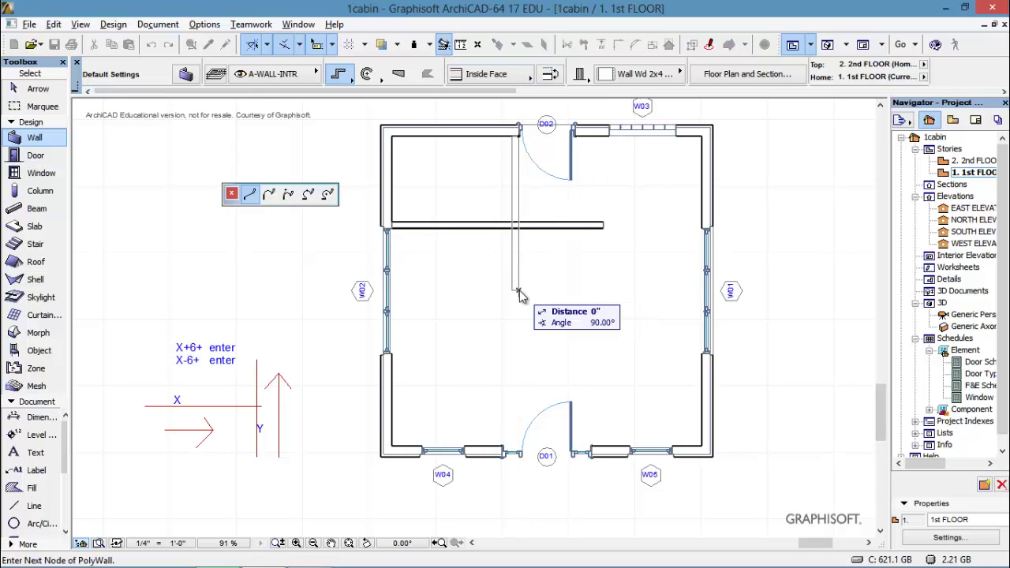
right_click(518, 293)
click(577, 422)
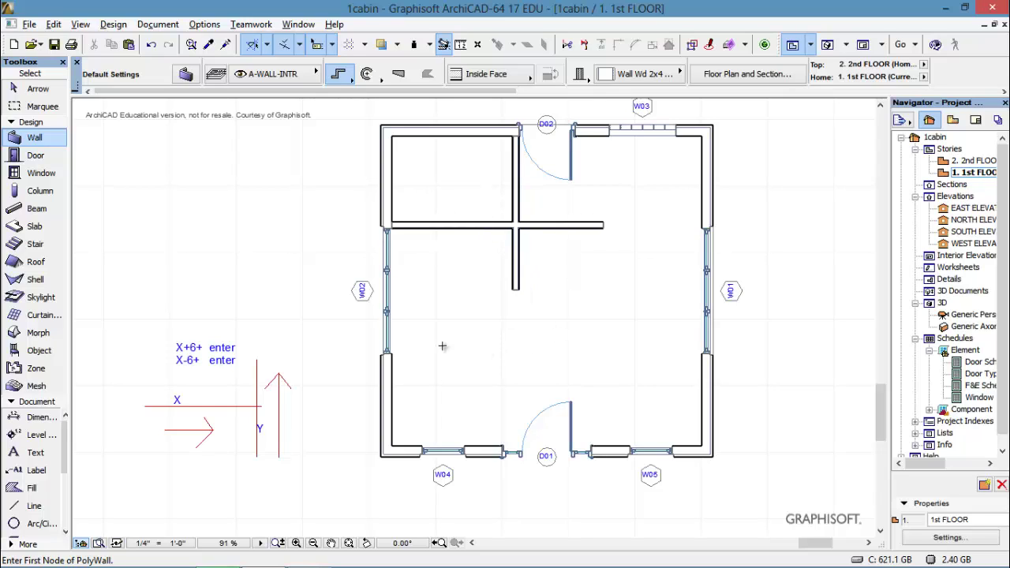
- Select both crossing partitions, Intersect them into a clean corner, then deselect
click(44, 89)
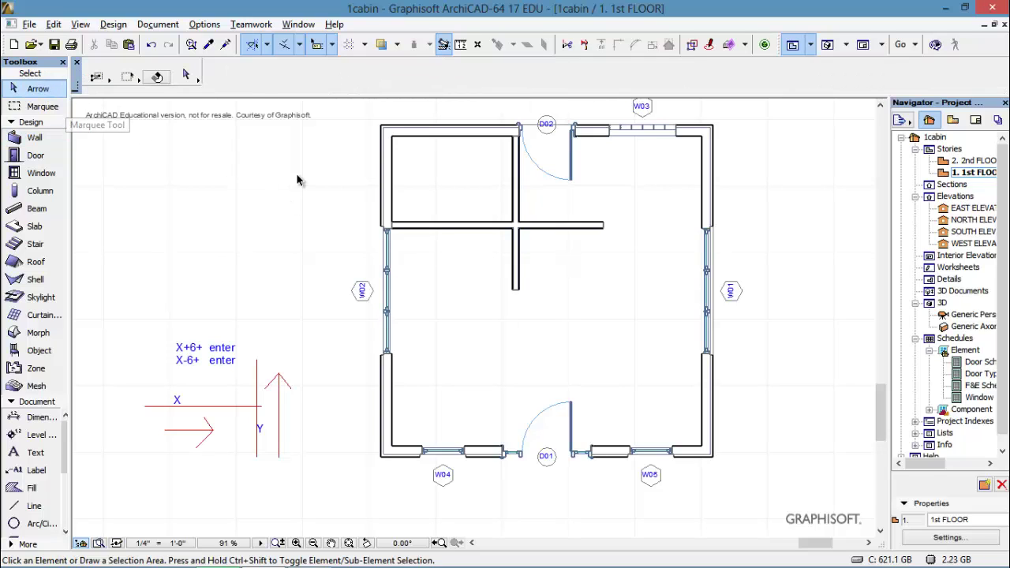
click(476, 229)
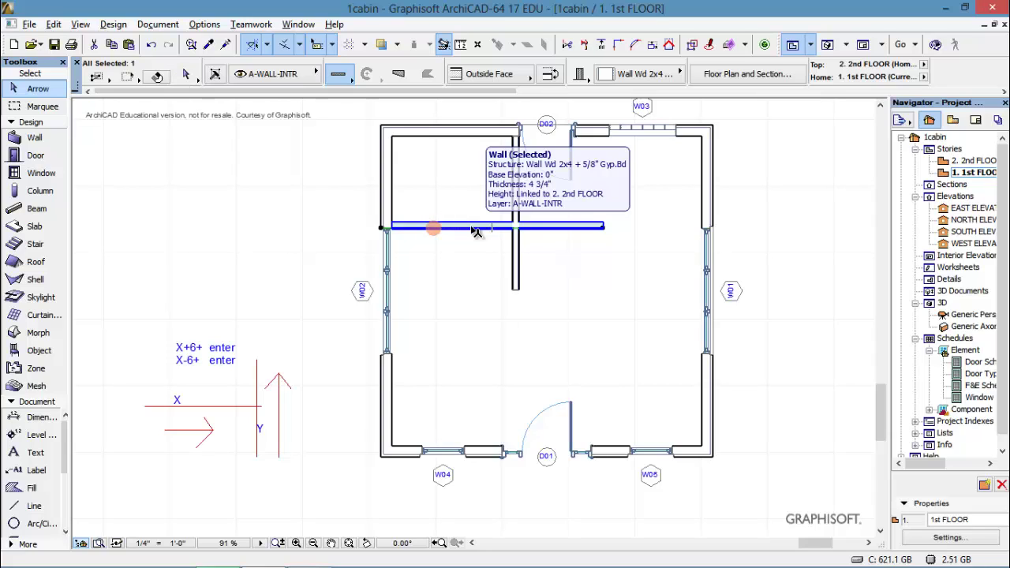
shift+click(518, 203)
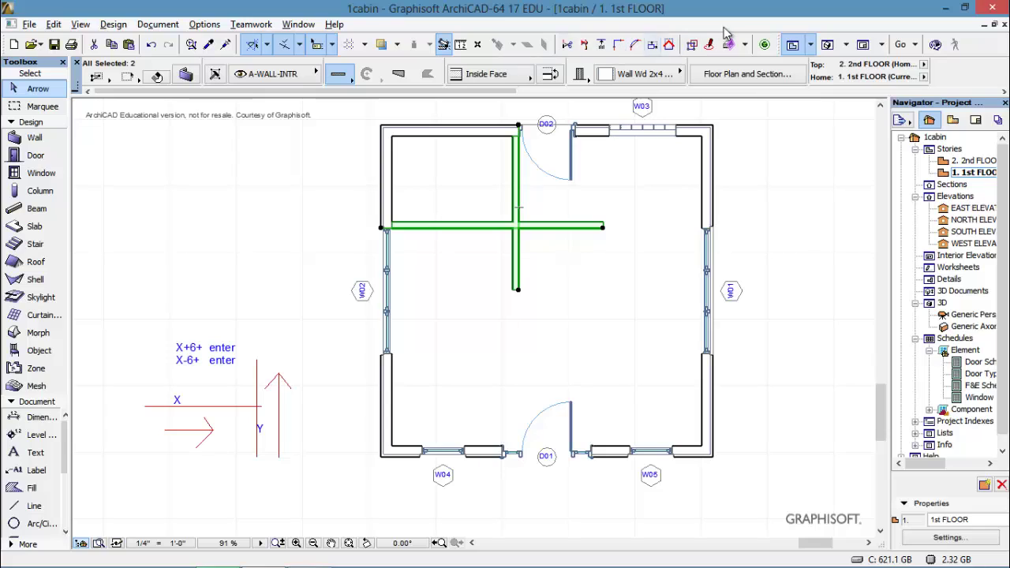
click(619, 49)
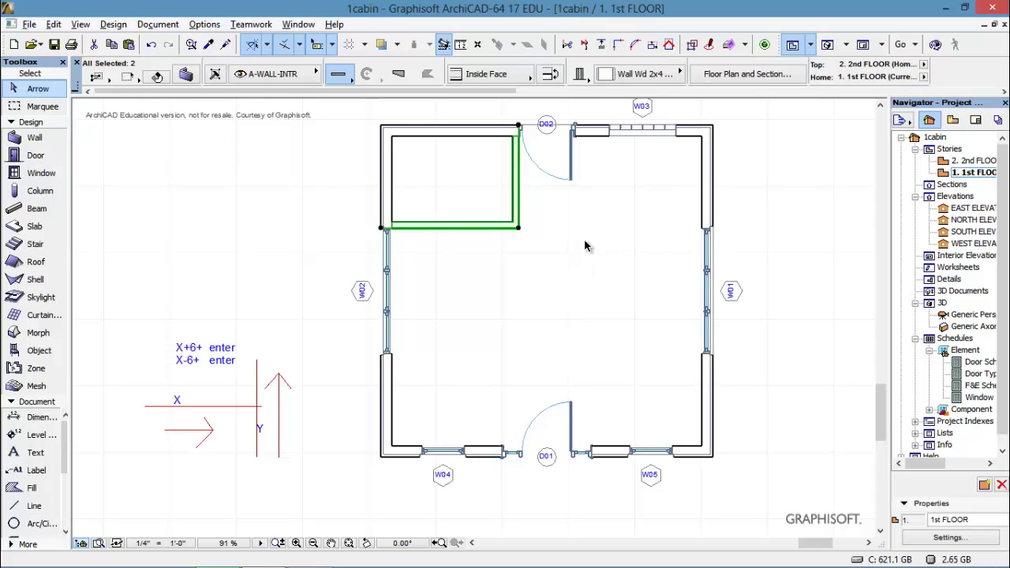
key(Escape)
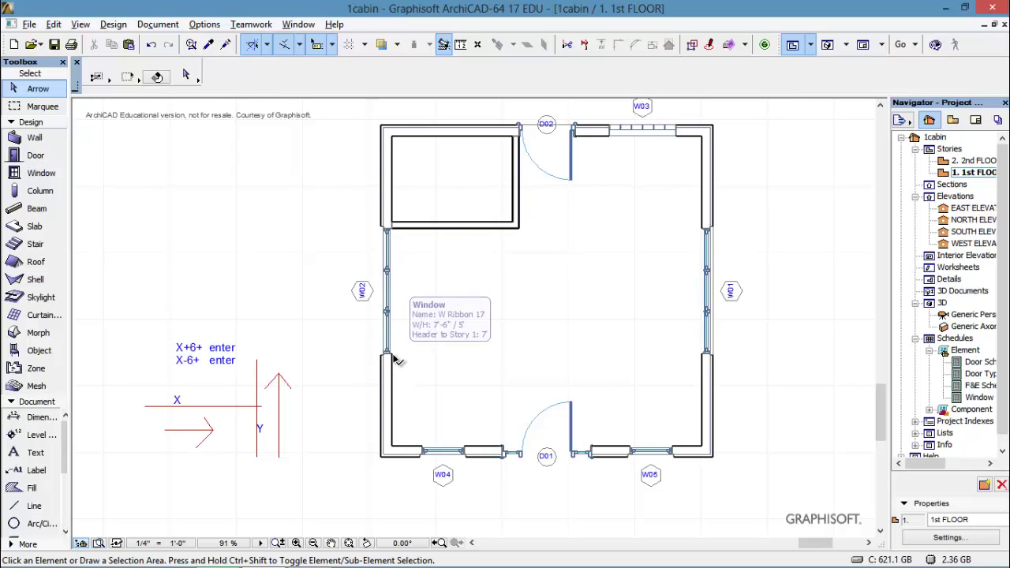
- Draw a full-width partition wall from the west wall to the east wall
click(37, 140)
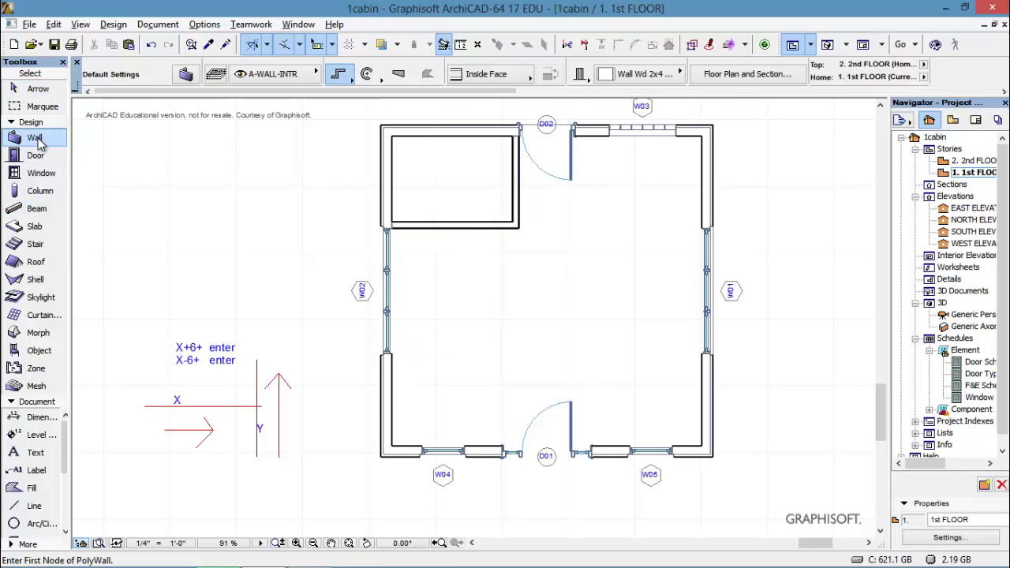
click(392, 354)
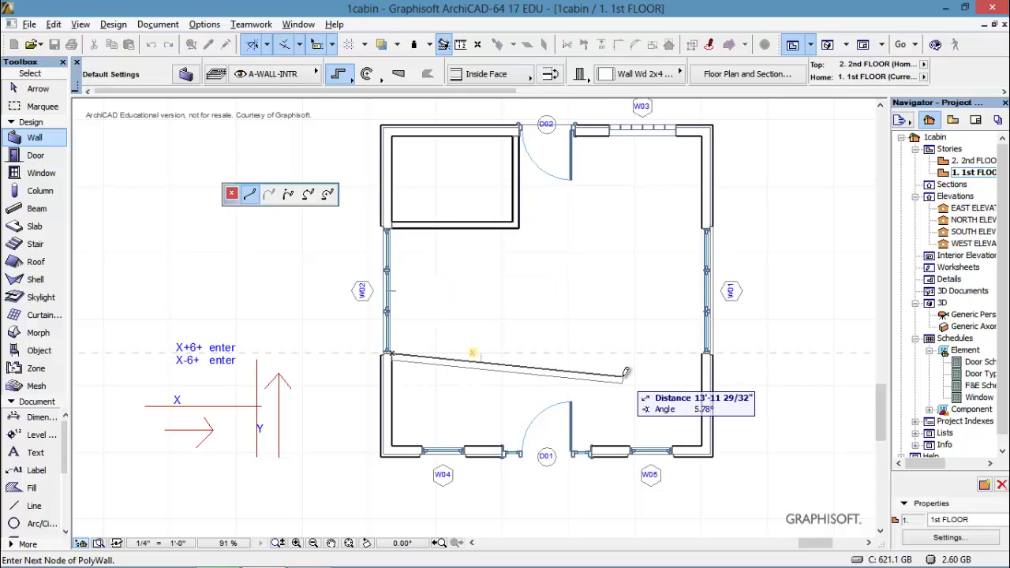
right_click(703, 353)
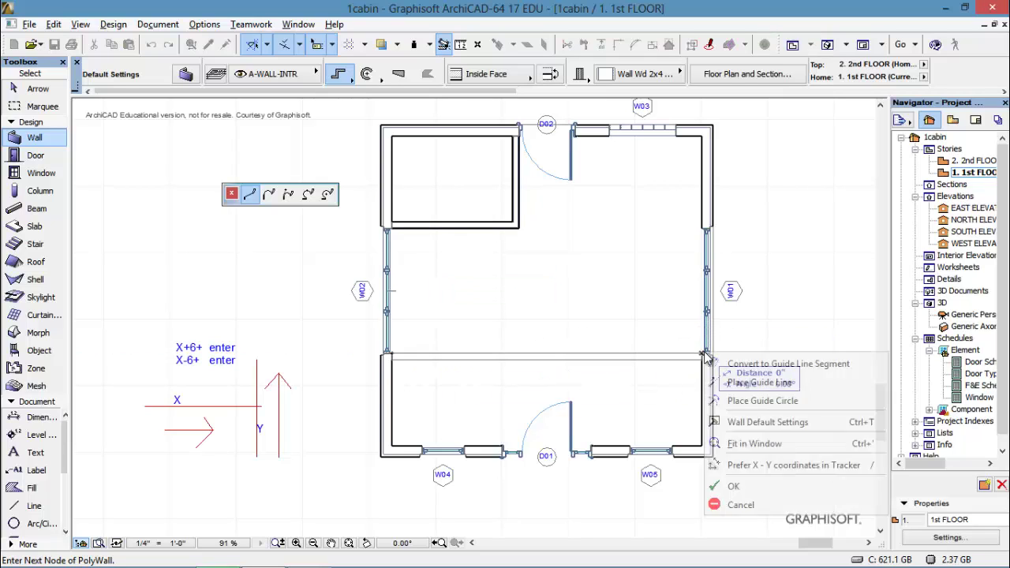
click(737, 486)
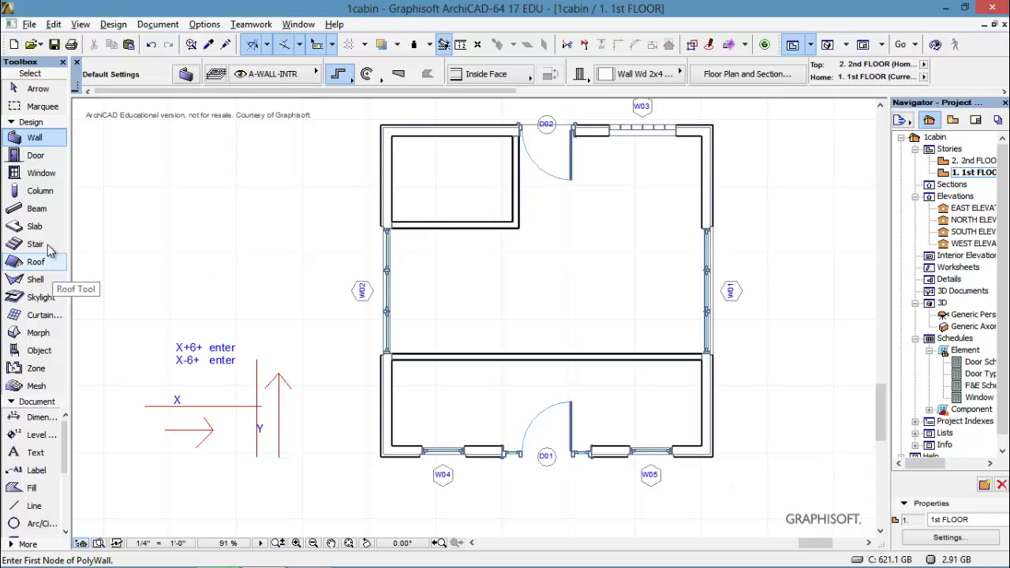
- Choose Arch Top Door Opening 17 from the Openings 17 folder and set its width to 10'
click(37, 156)
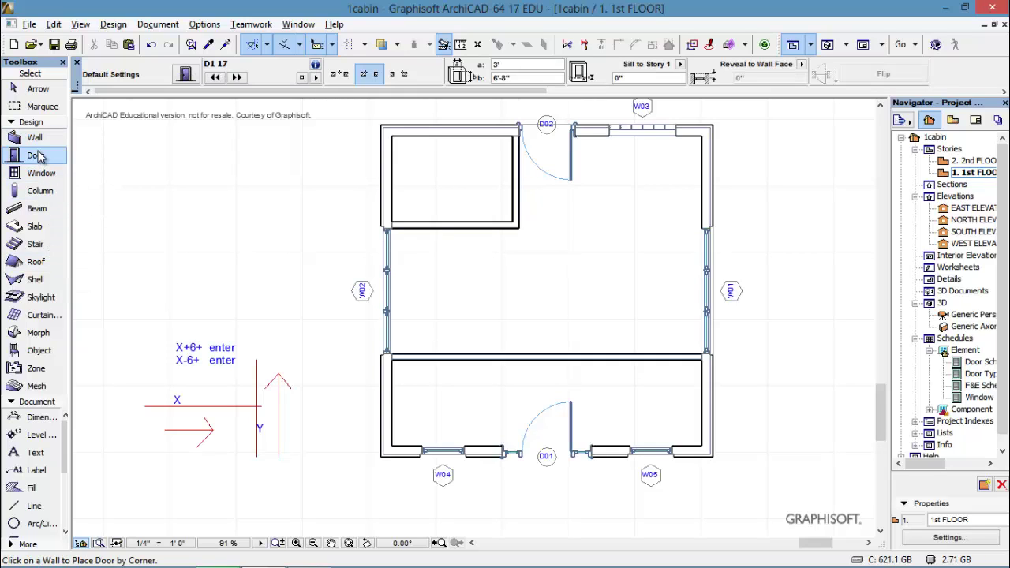
double_click(44, 162)
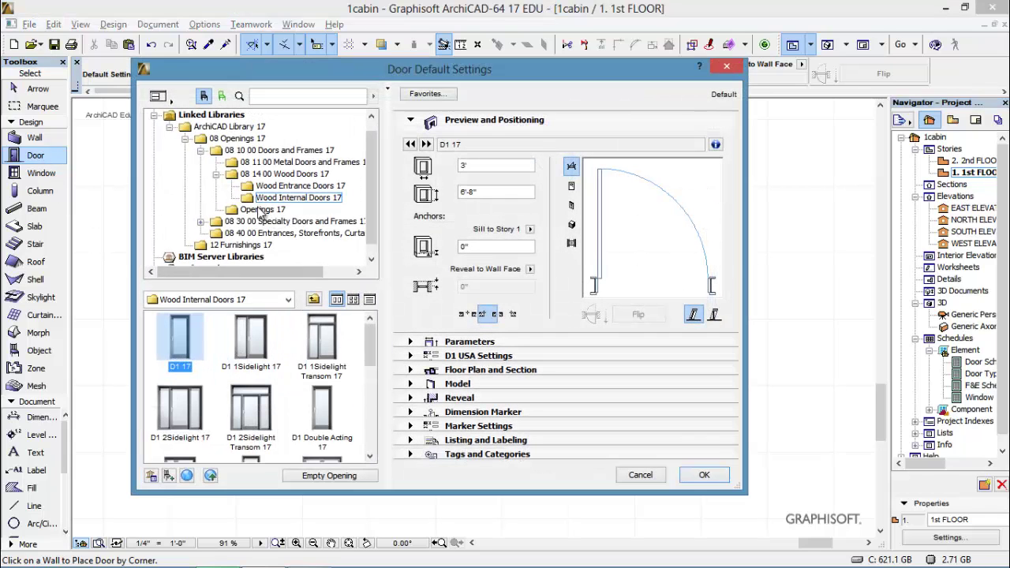
click(260, 211)
click(189, 325)
click(485, 166)
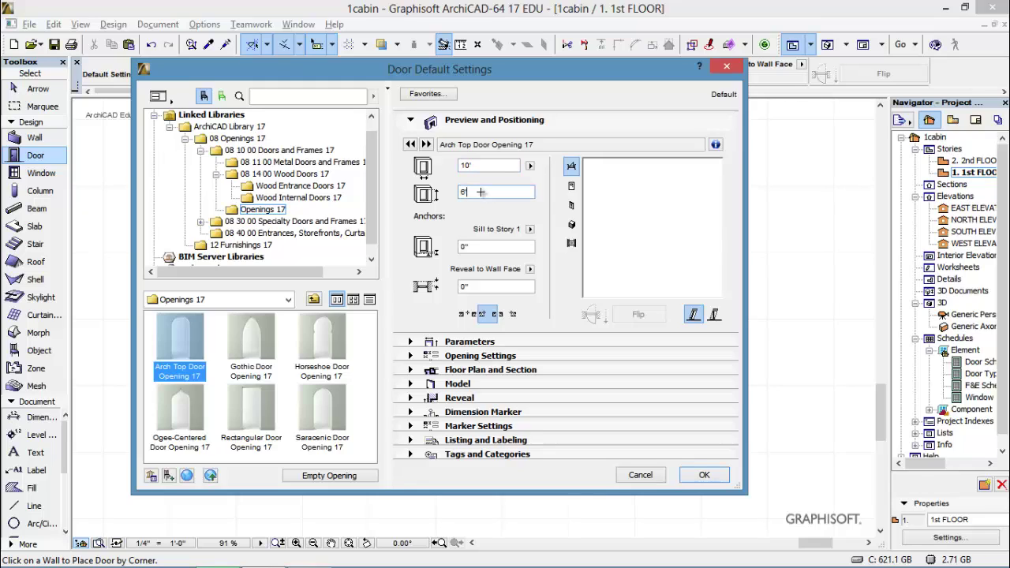
click(482, 192)
- Set the opening height to 7', confirm, and switch placement to the Centerpoint method
text(7')
click(703, 474)
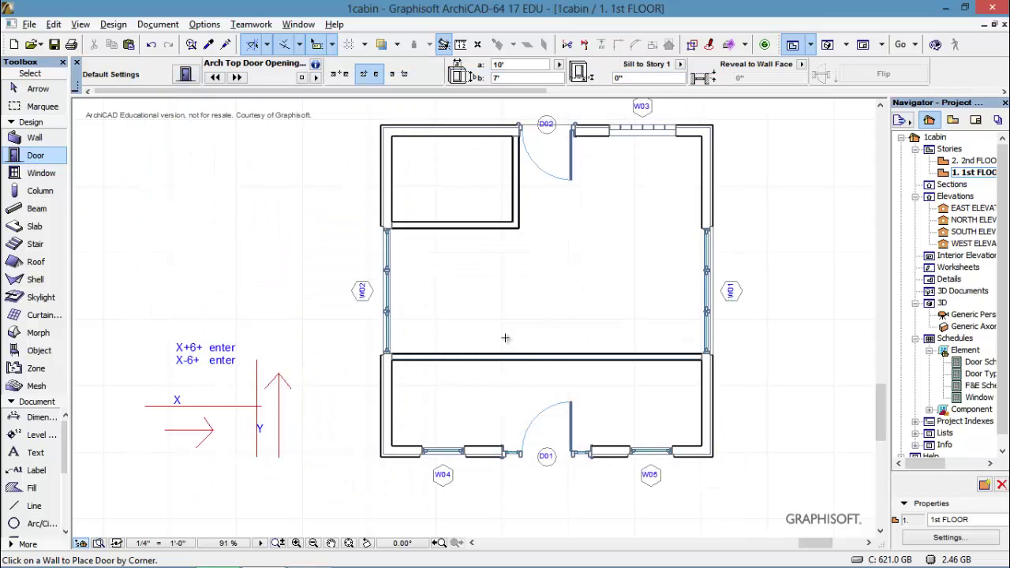
click(547, 355)
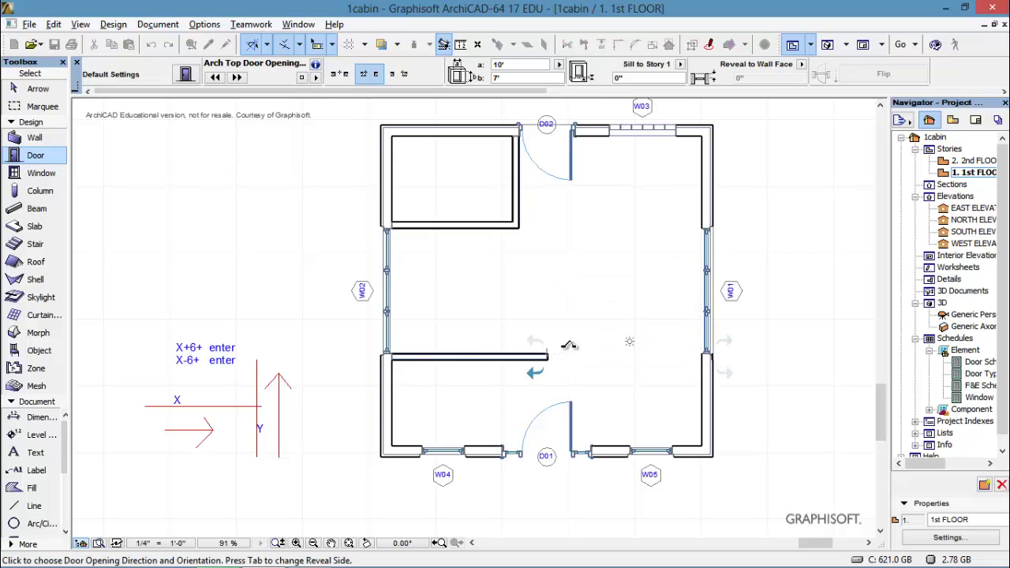
click(340, 74)
key(Escape)
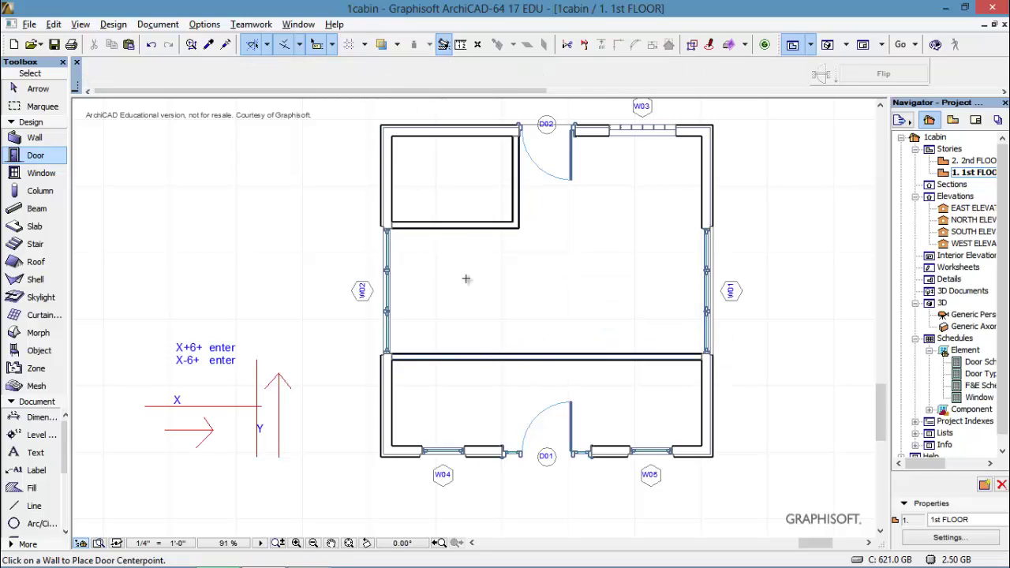
- Place arched opening D11 centred in the full-width partition and set its direction
click(36, 155)
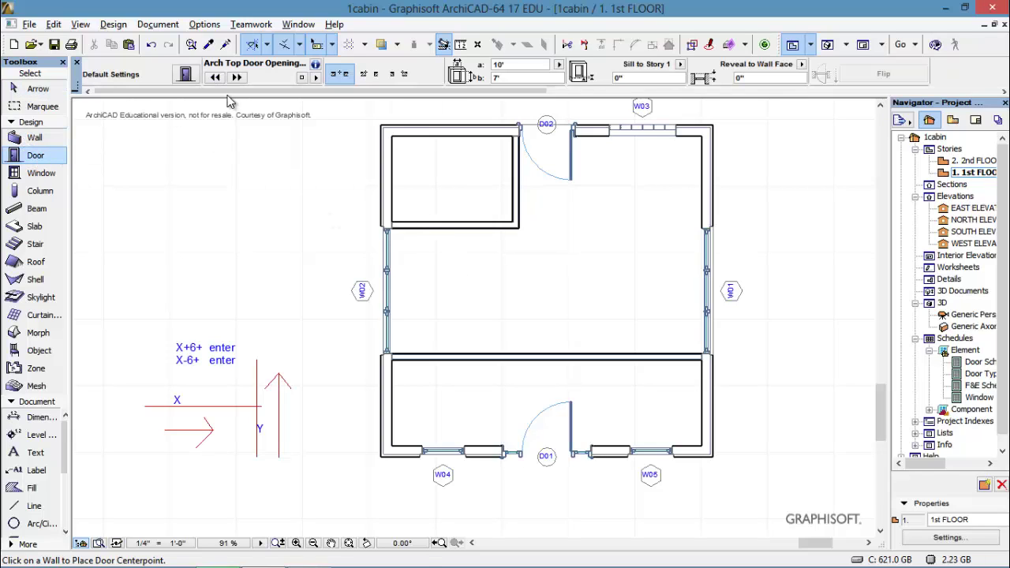
click(363, 74)
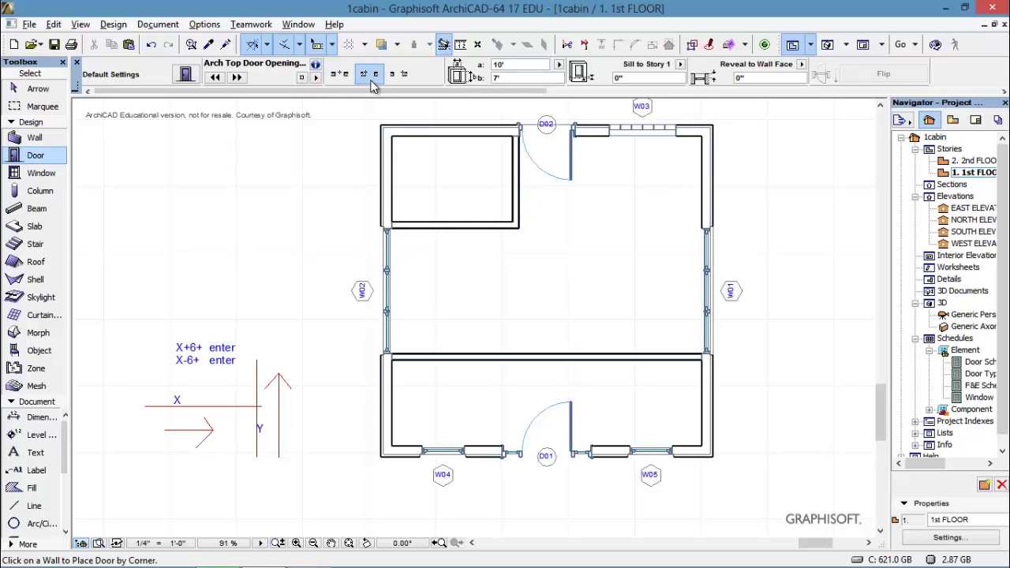
click(339, 74)
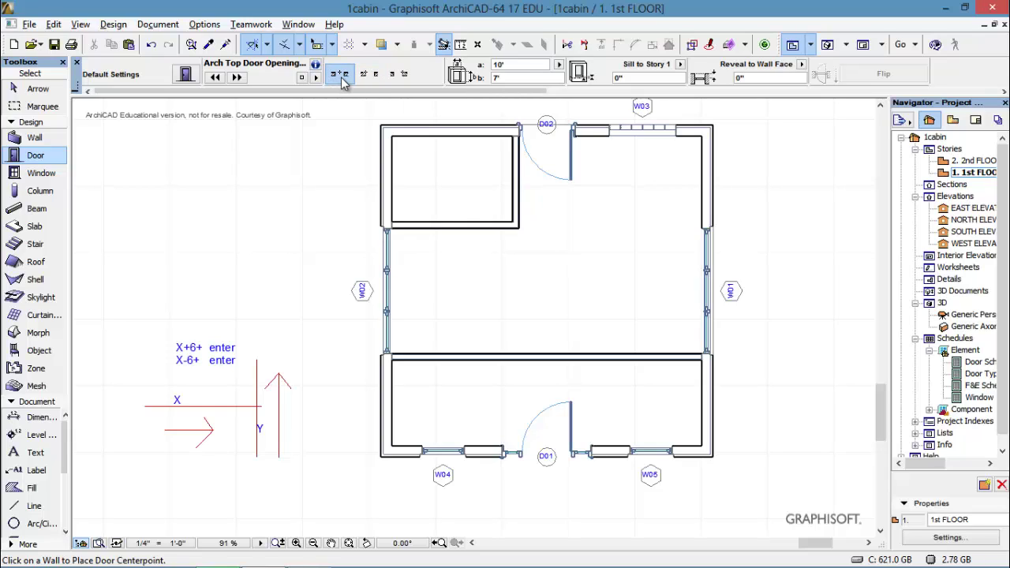
click(548, 353)
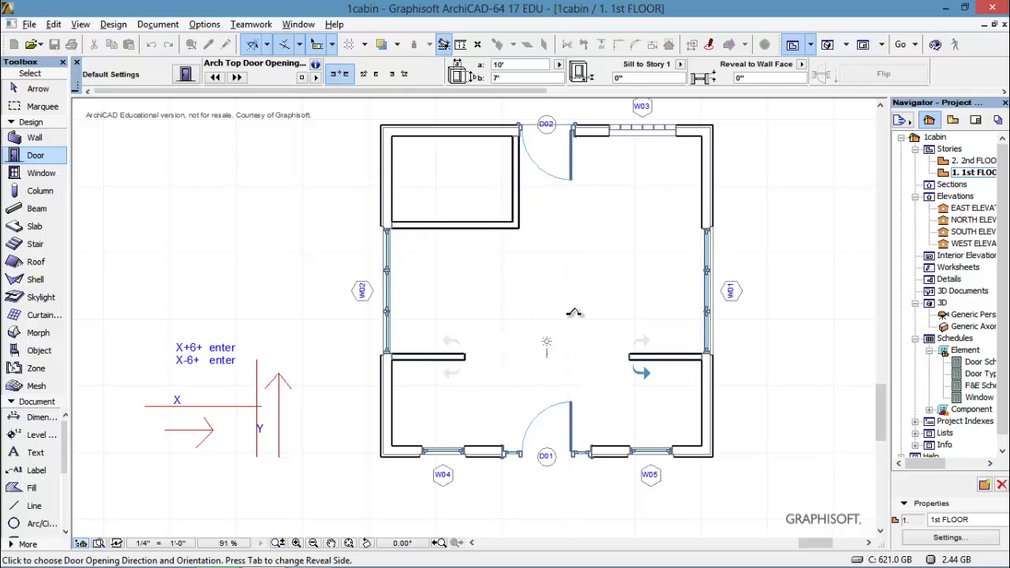
click(597, 298)
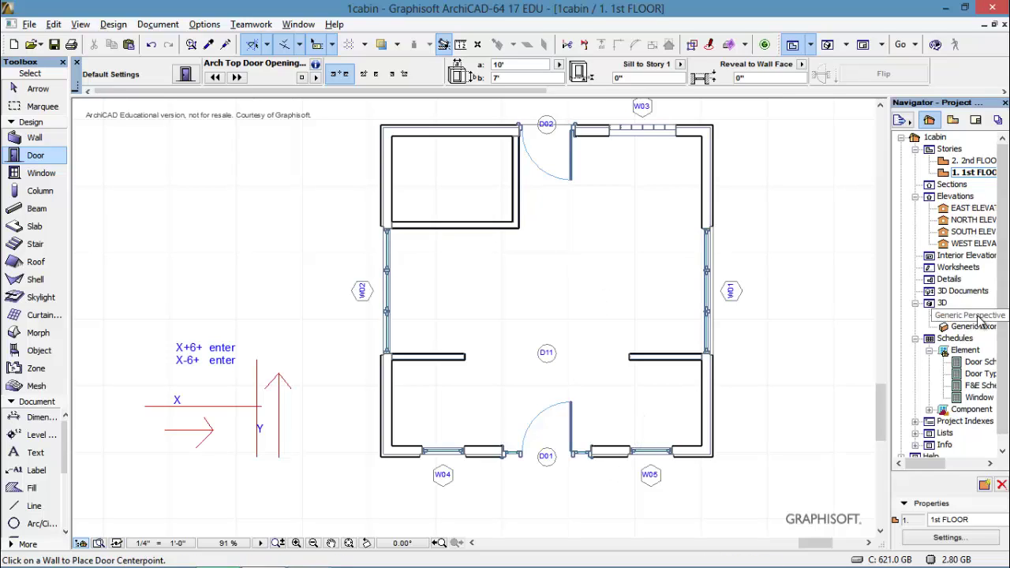
double_click(977, 317)
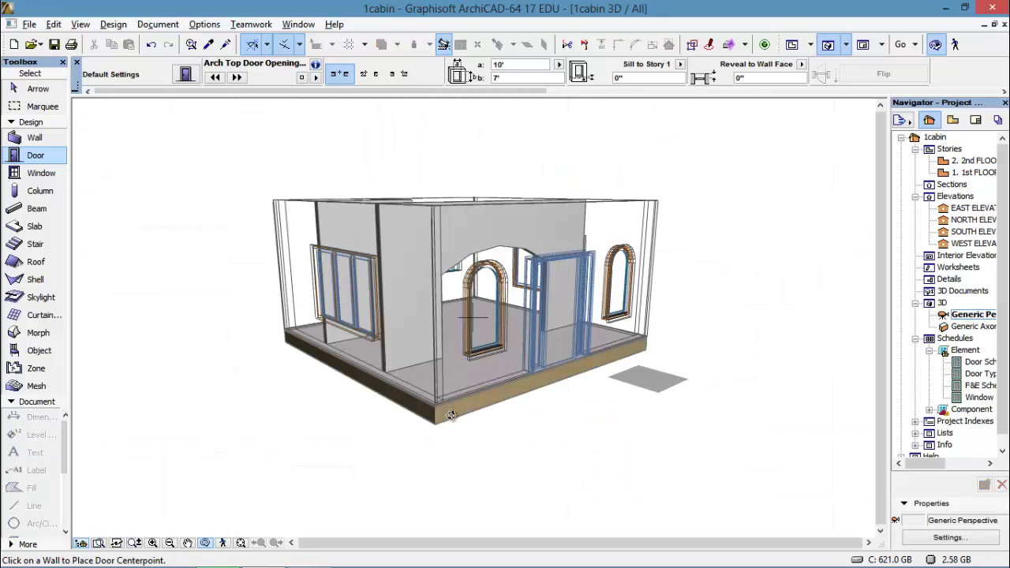
shift+middle_drag(577, 450, 613, 456)
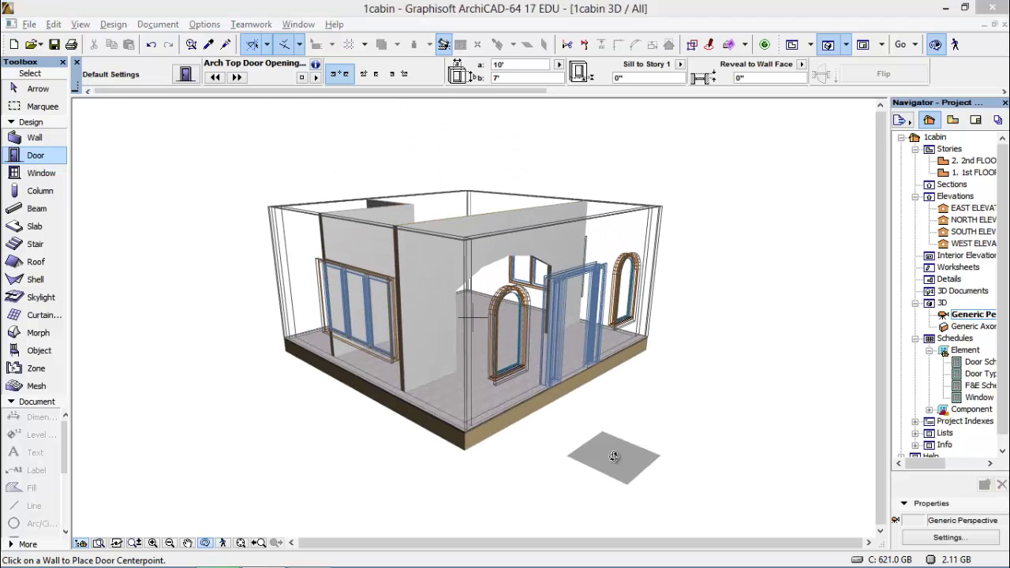
key(ctrl+l)
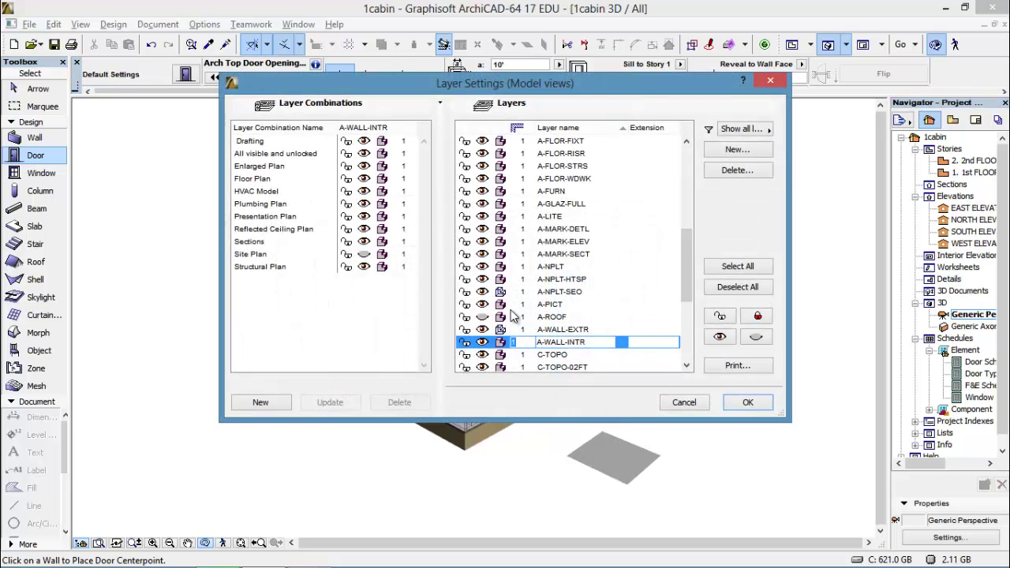
click(501, 332)
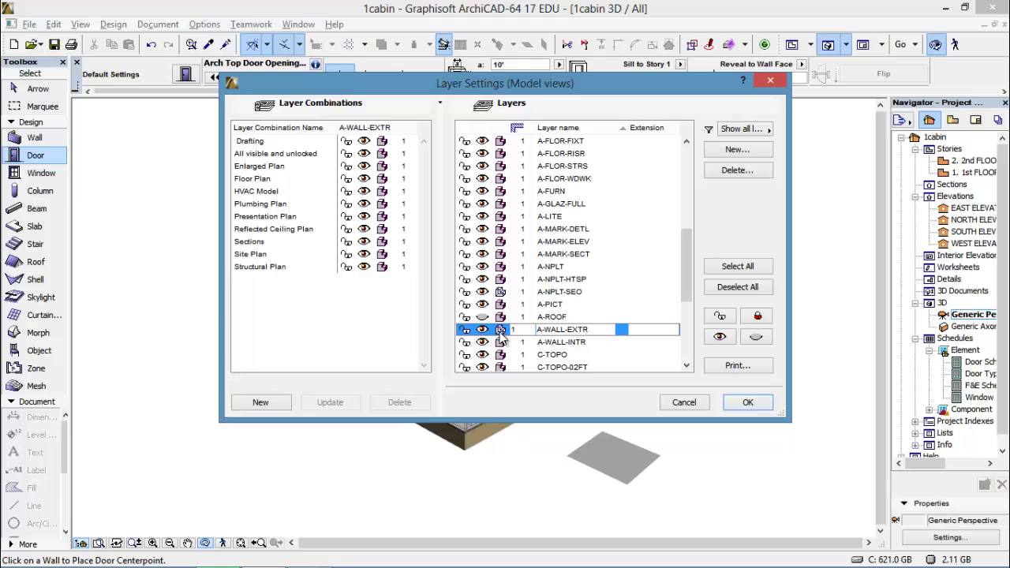
click(749, 402)
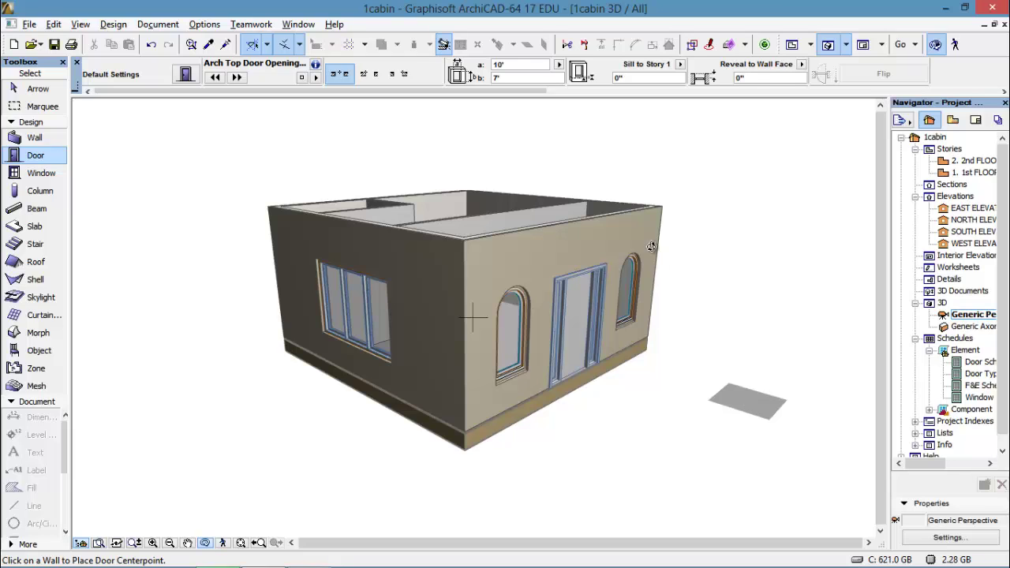
key(ctrl+l)
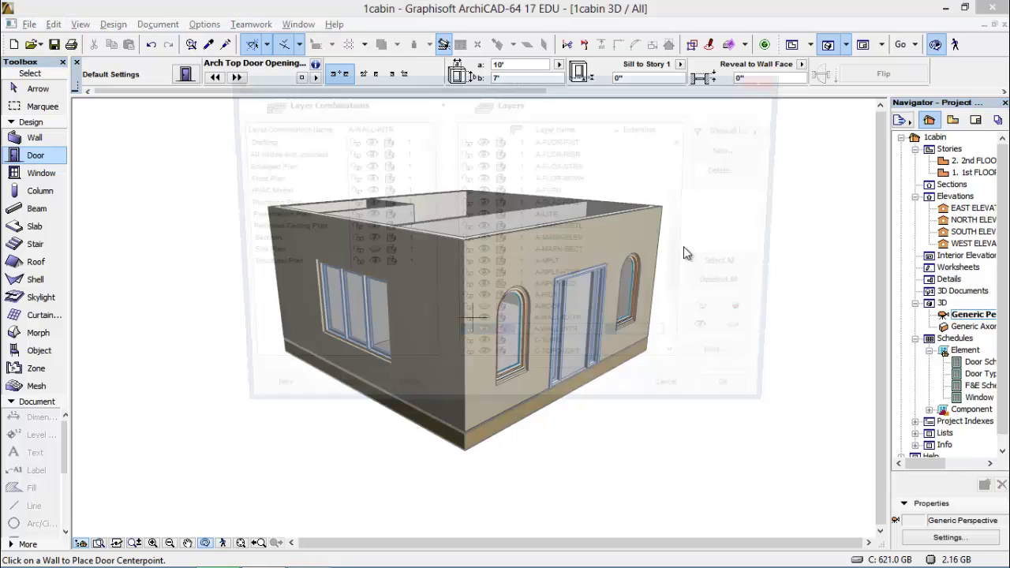
click(498, 331)
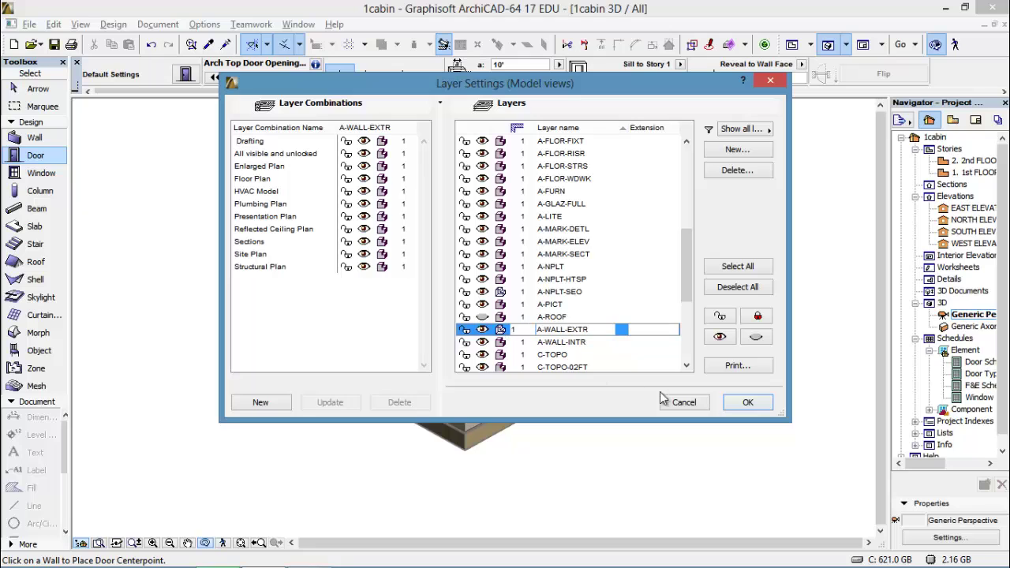
click(749, 404)
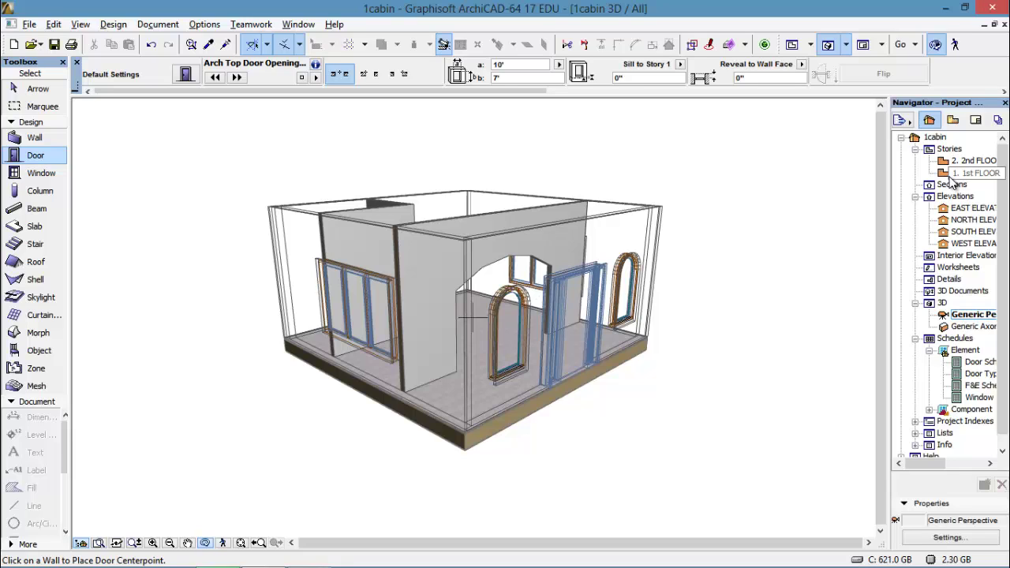
- On the 1st FLOOR plan, draw a 10' outside-face partition down from the north wall beside D02
double_click(950, 175)
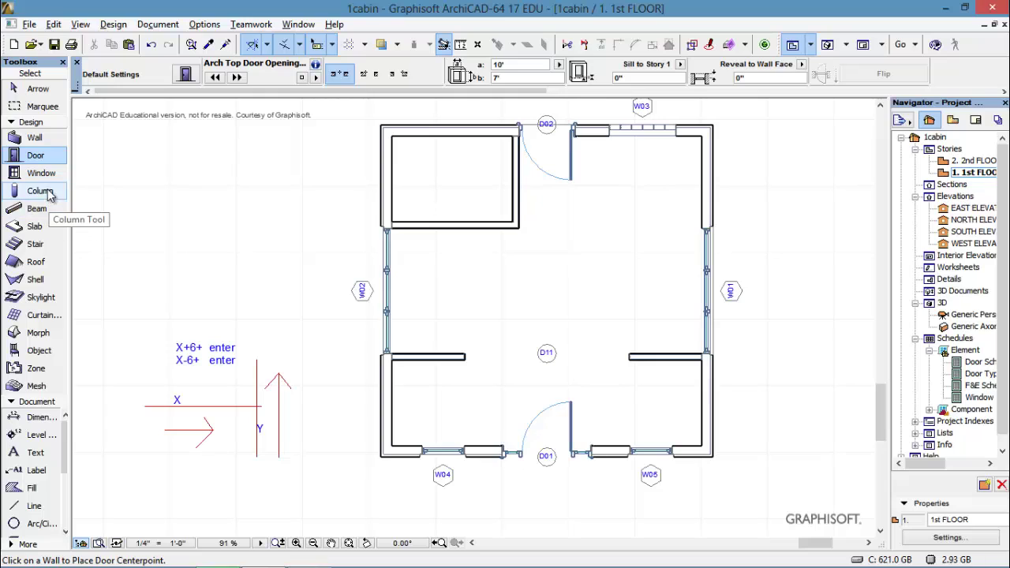
click(43, 143)
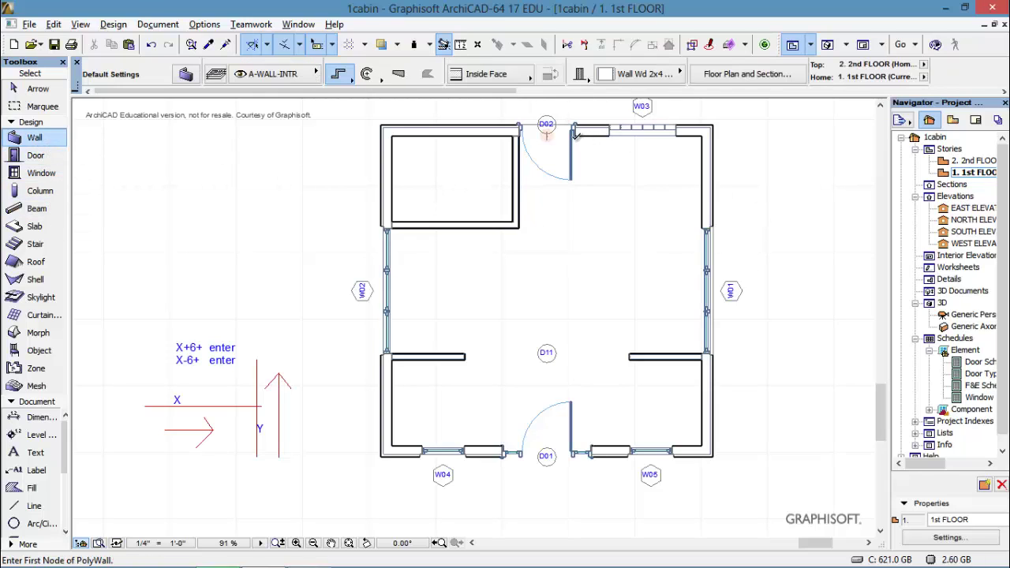
click(575, 134)
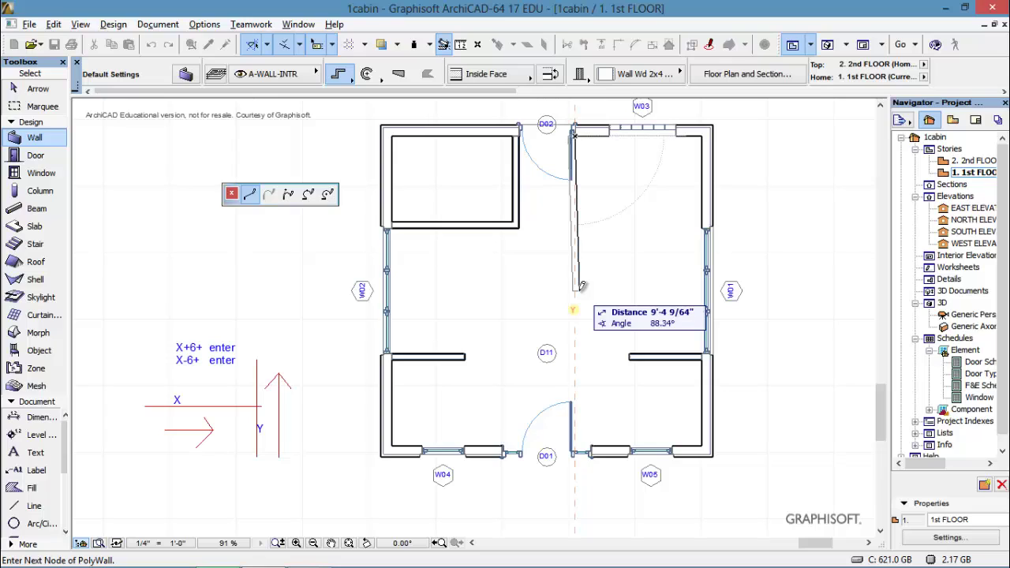
click(531, 84)
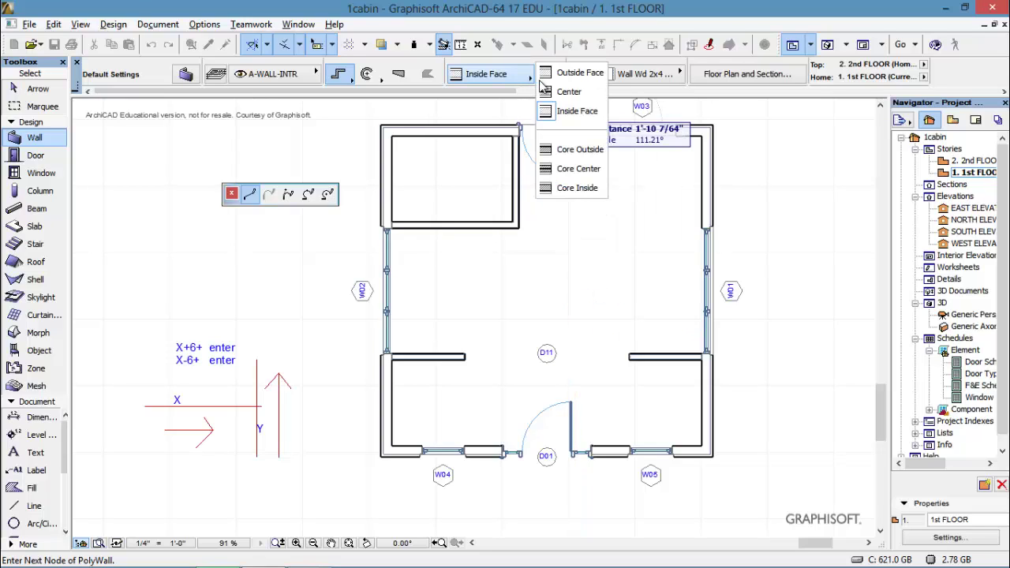
click(562, 72)
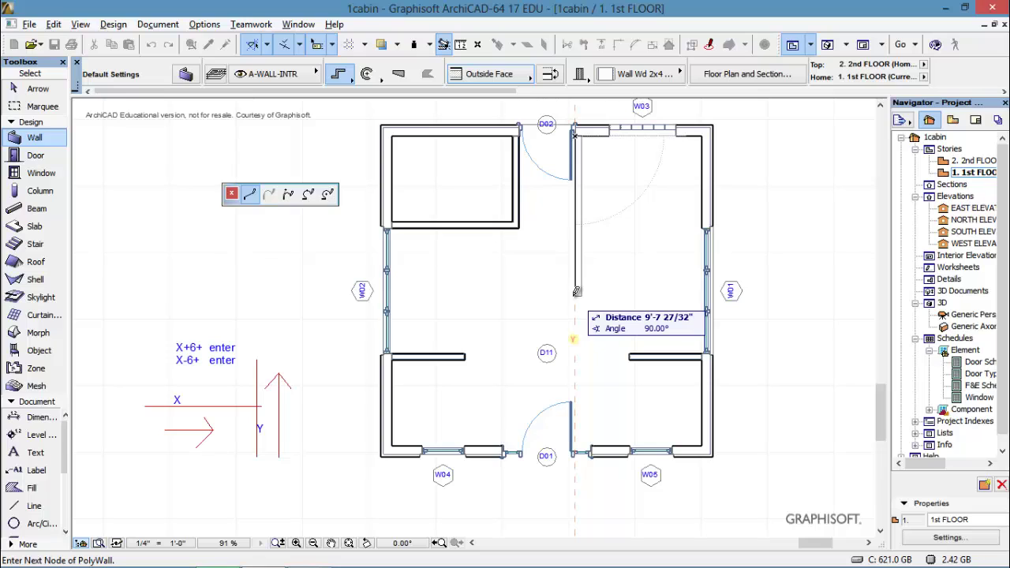
text(10)
key(Return)
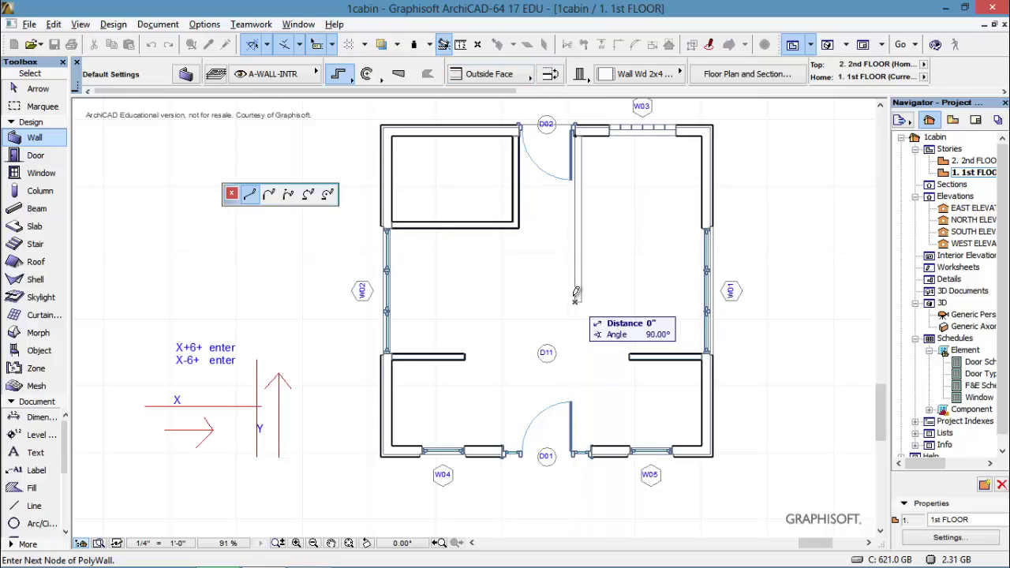
right_click(613, 311)
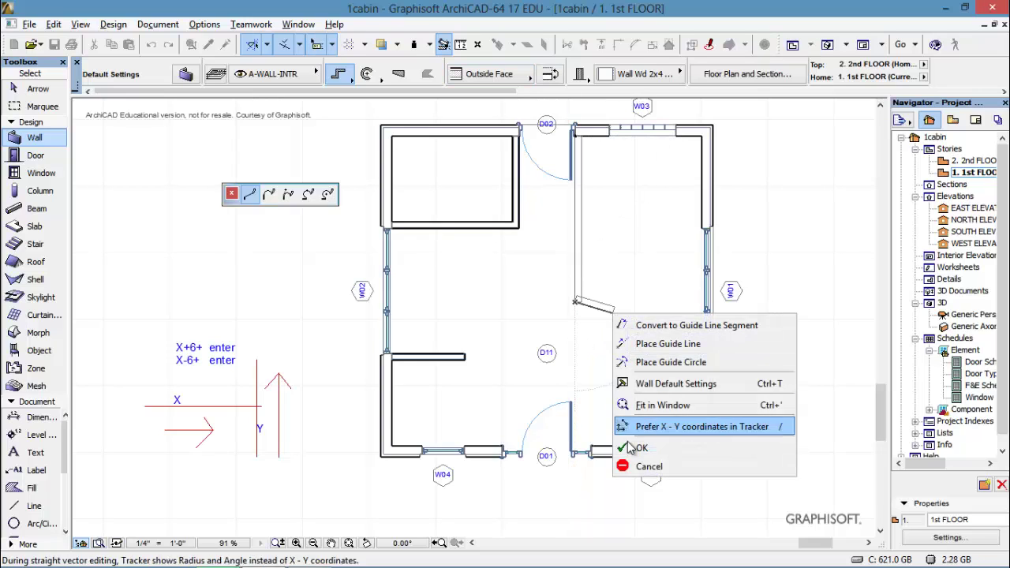
click(635, 447)
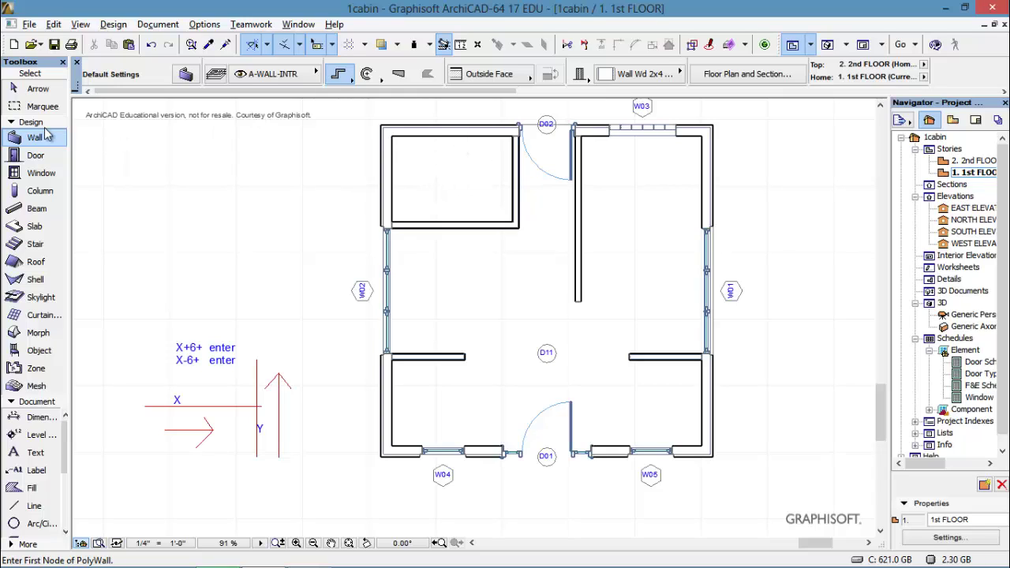
- Make the D1 17 wood internal door, anchored by its side, the Door tool default
click(36, 157)
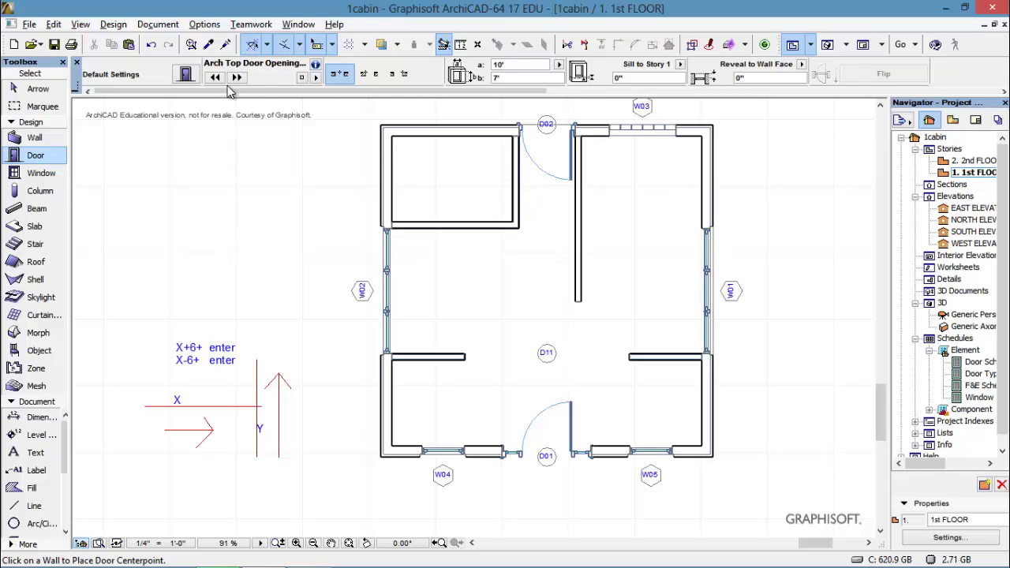
double_click(30, 156)
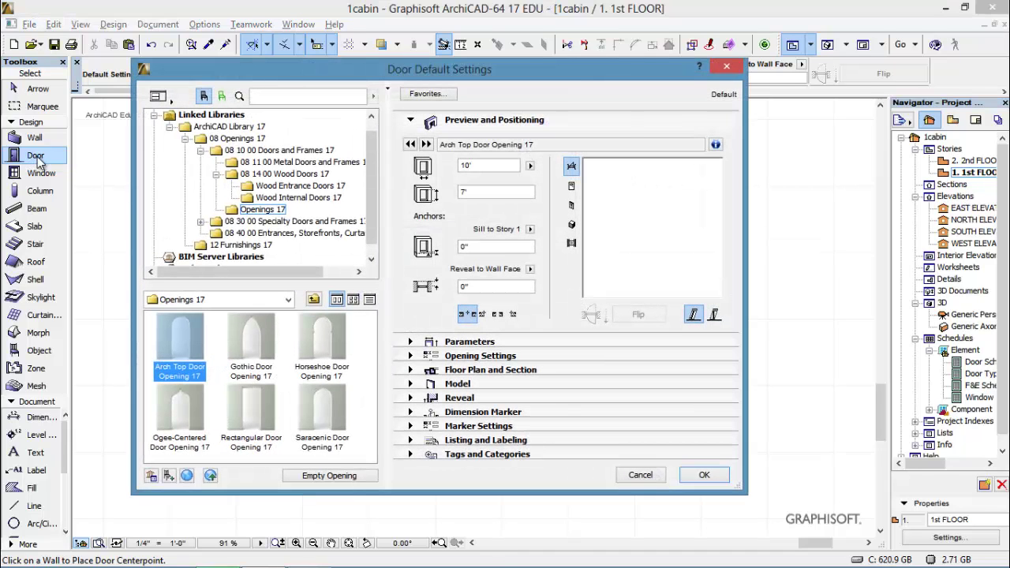
click(318, 199)
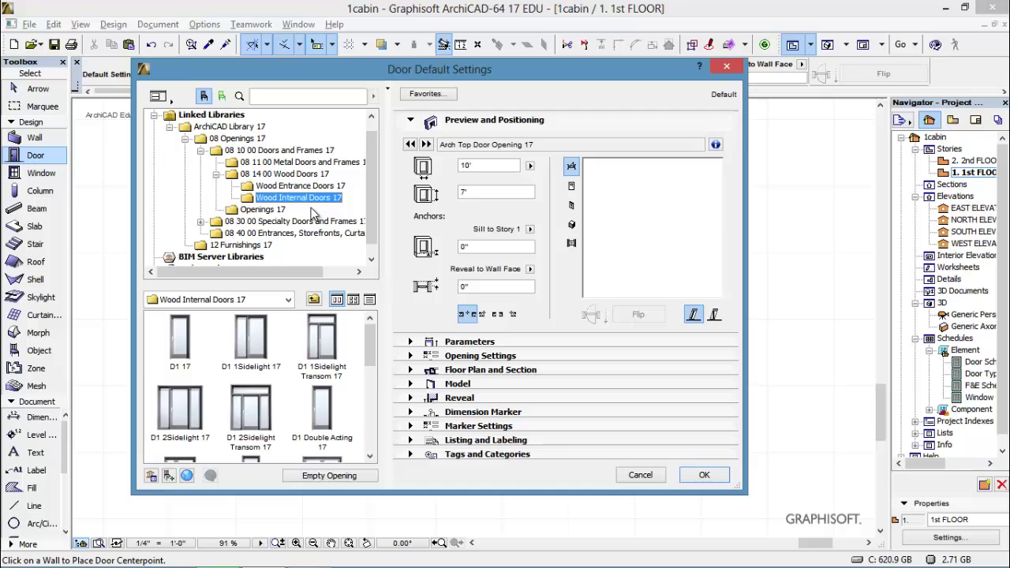
click(176, 355)
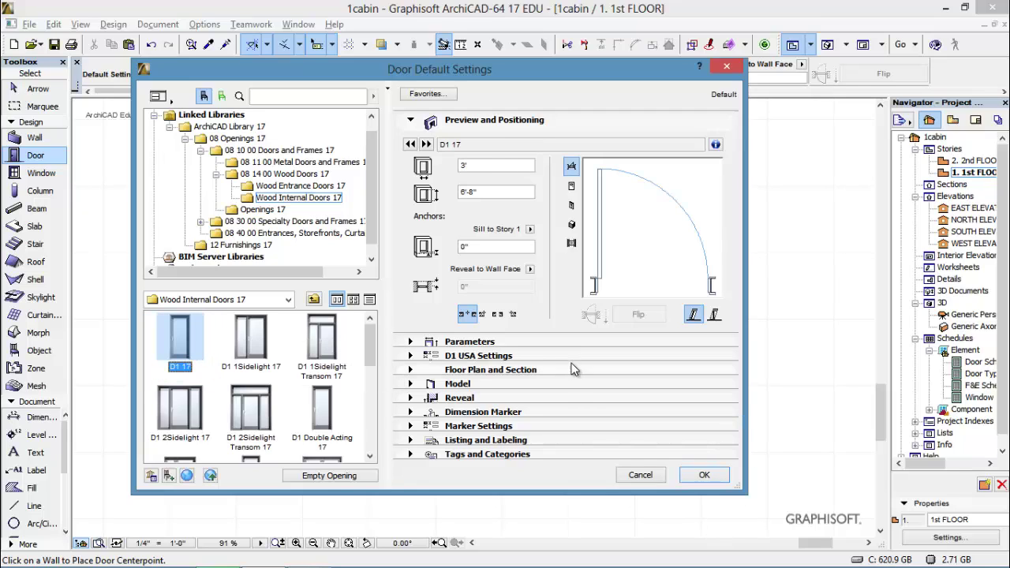
click(484, 315)
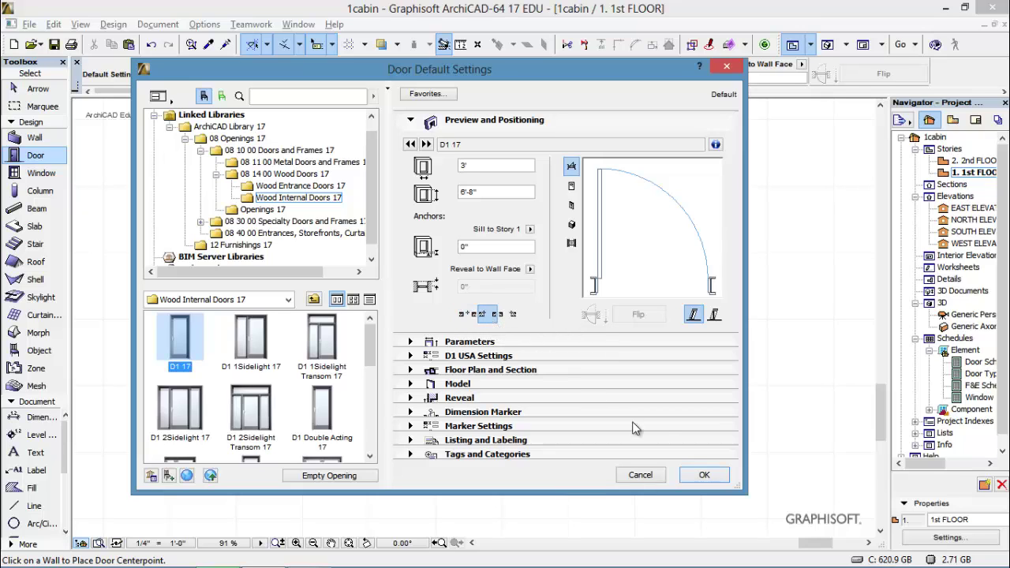
click(702, 475)
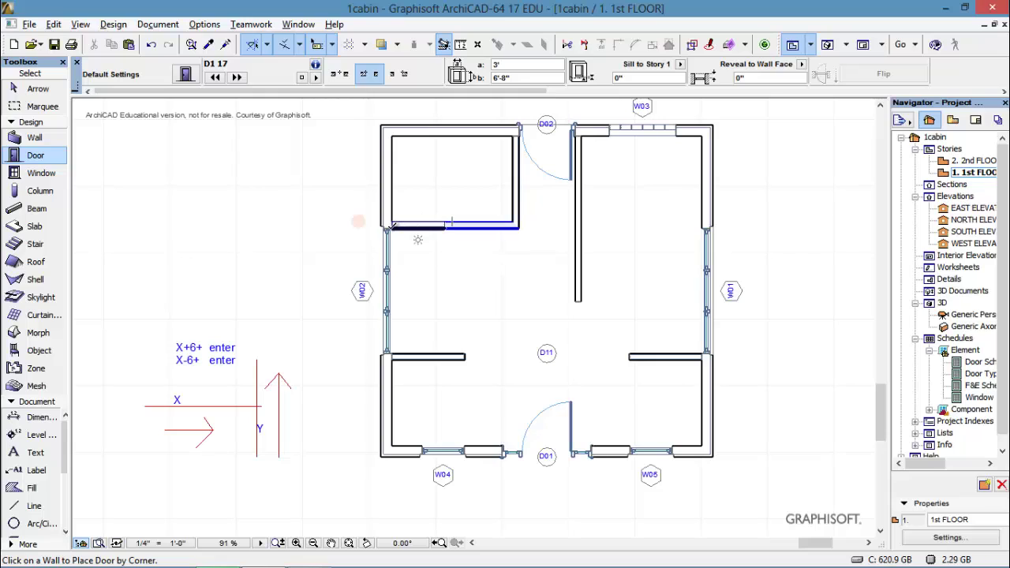
- Place a D1 17 door in the top-left room's lower wall, offset +1 foot in X from the corner, and set its swing
click(358, 221)
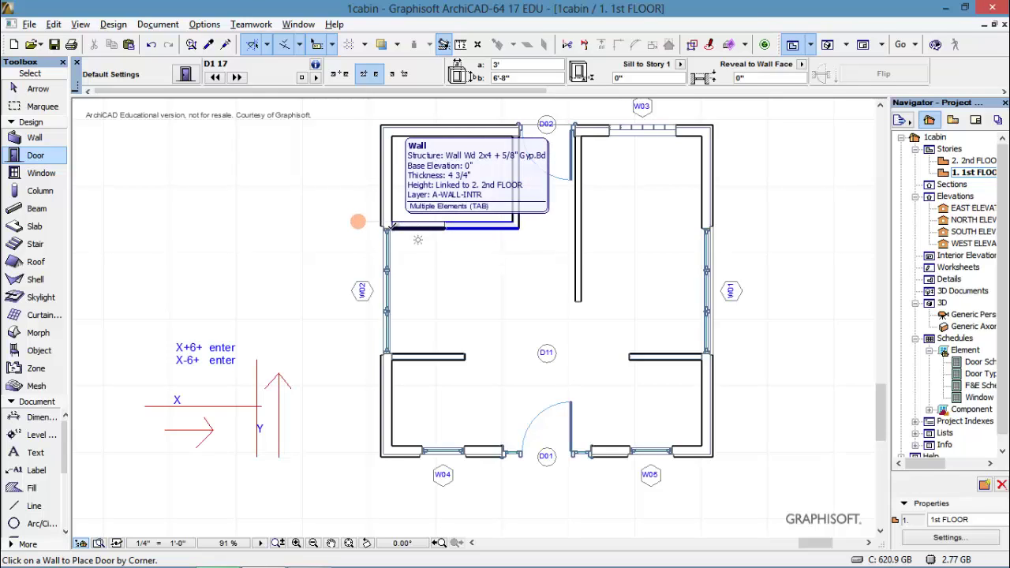
key(x)
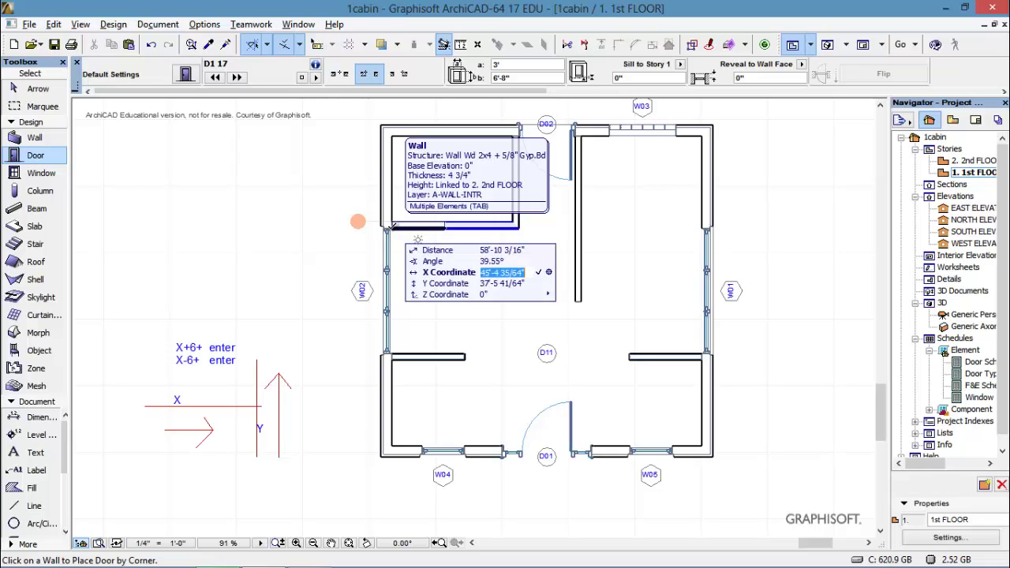
text(+)
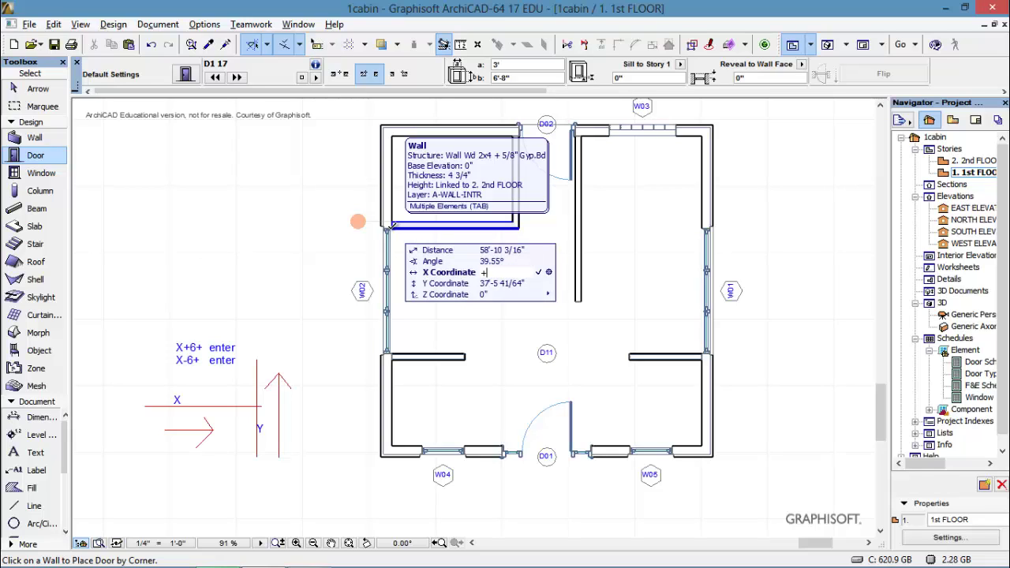
text(1)
key(Return)
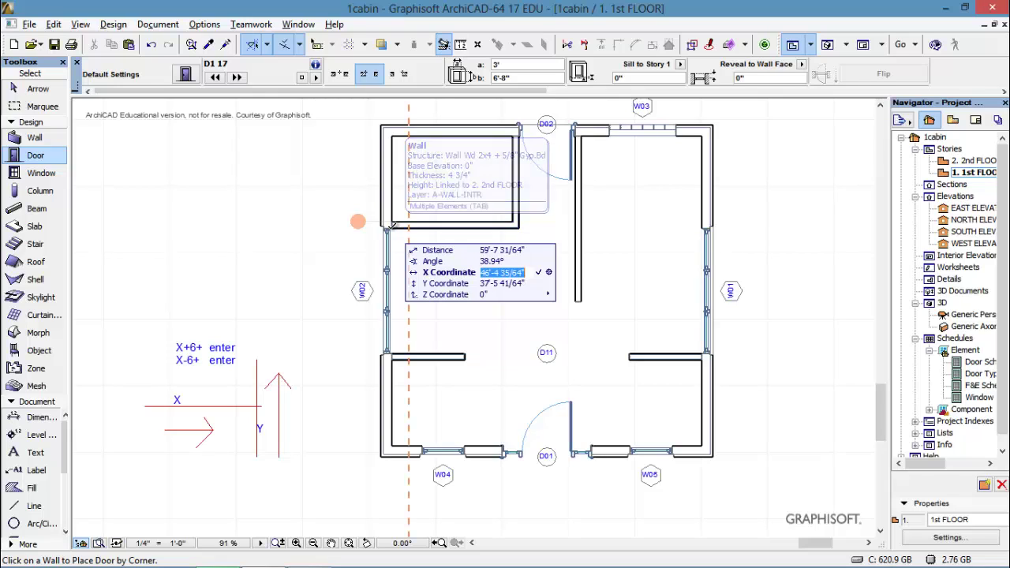
click(409, 226)
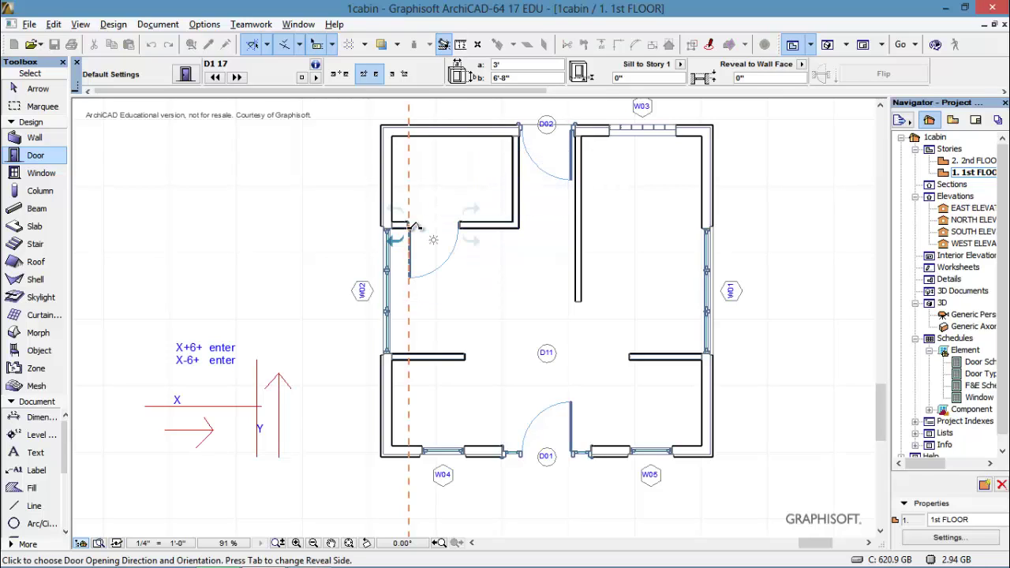
click(393, 270)
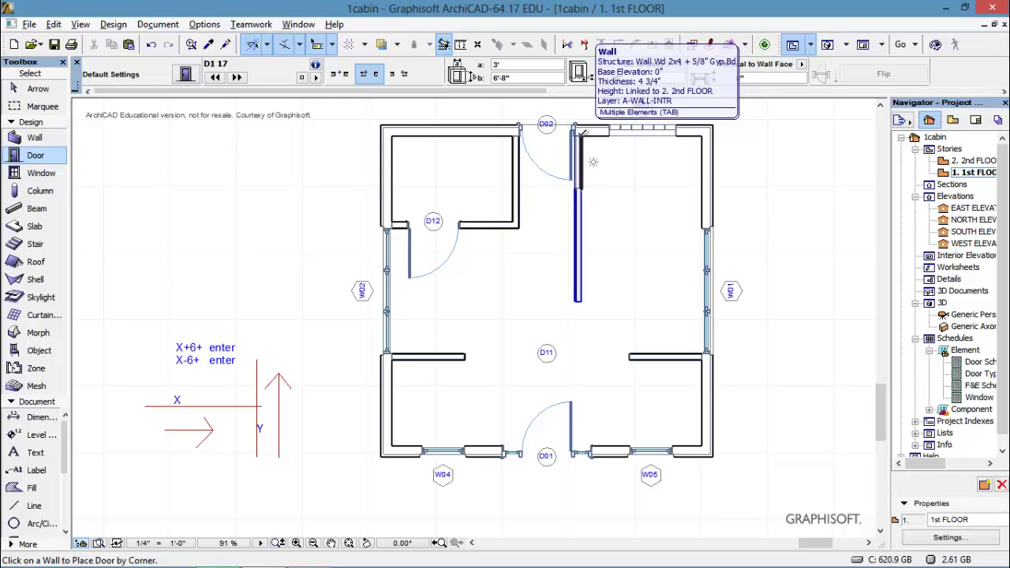
- Place door D13 in the vertical partition 6 feet below its top corner, set its swing, and exit the tool
text(y)
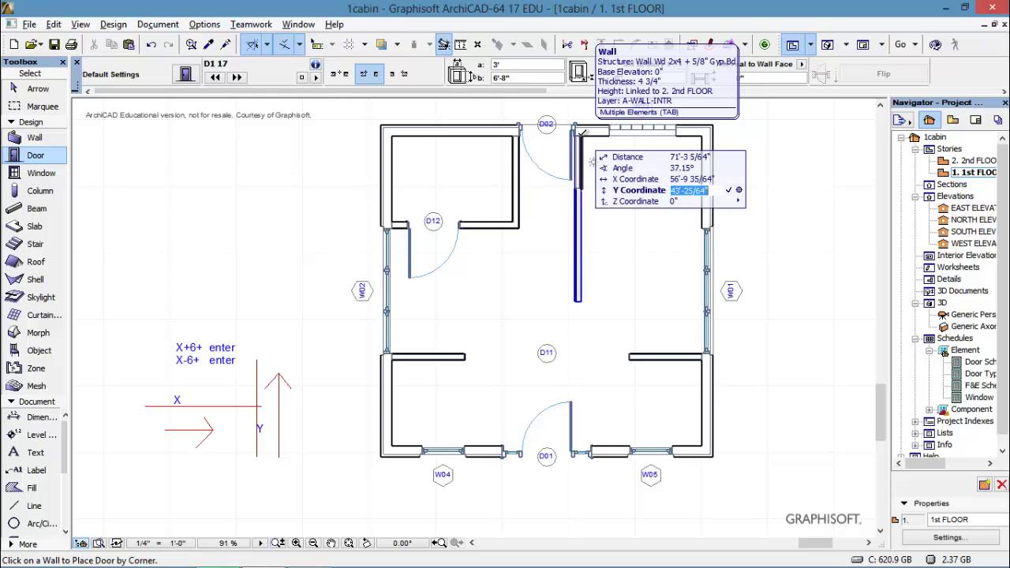
text(-6)
key(Return)
click(578, 134)
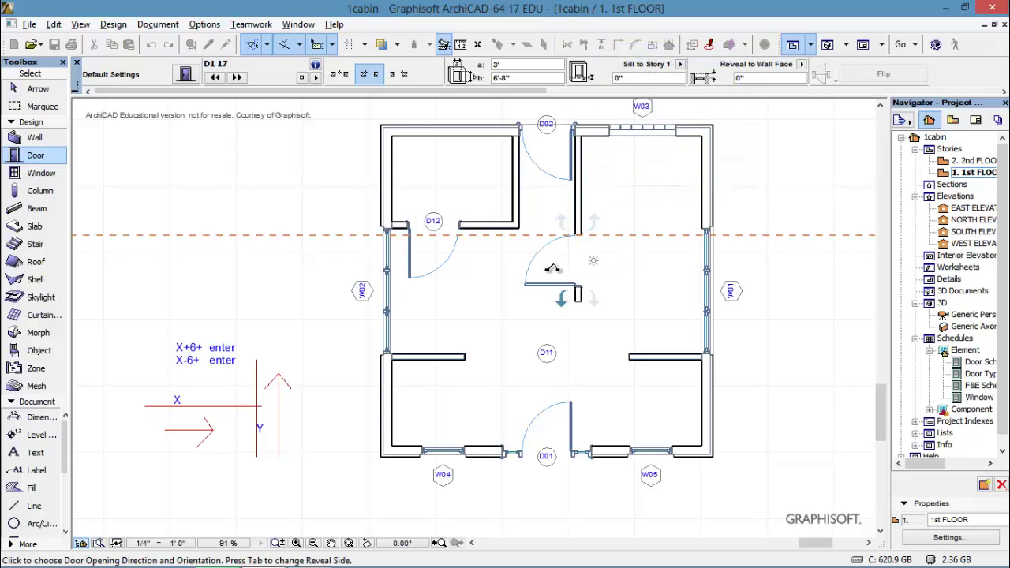
click(550, 234)
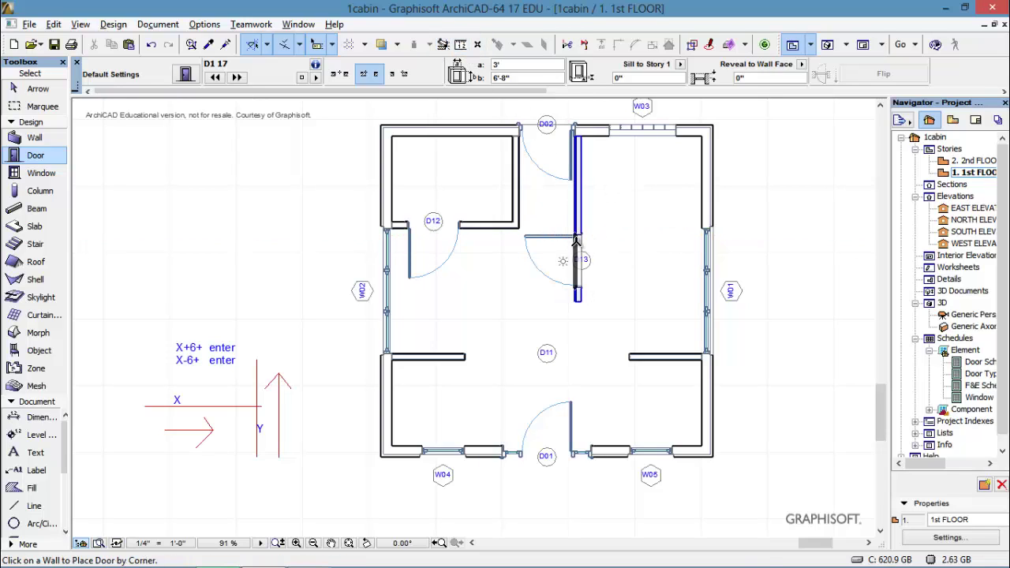
key(Escape)
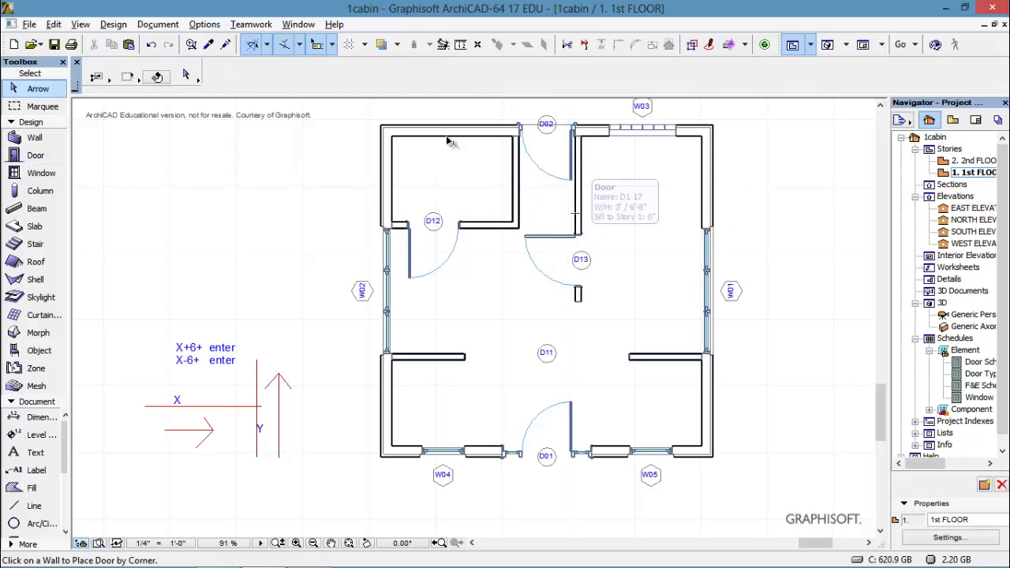
click(462, 45)
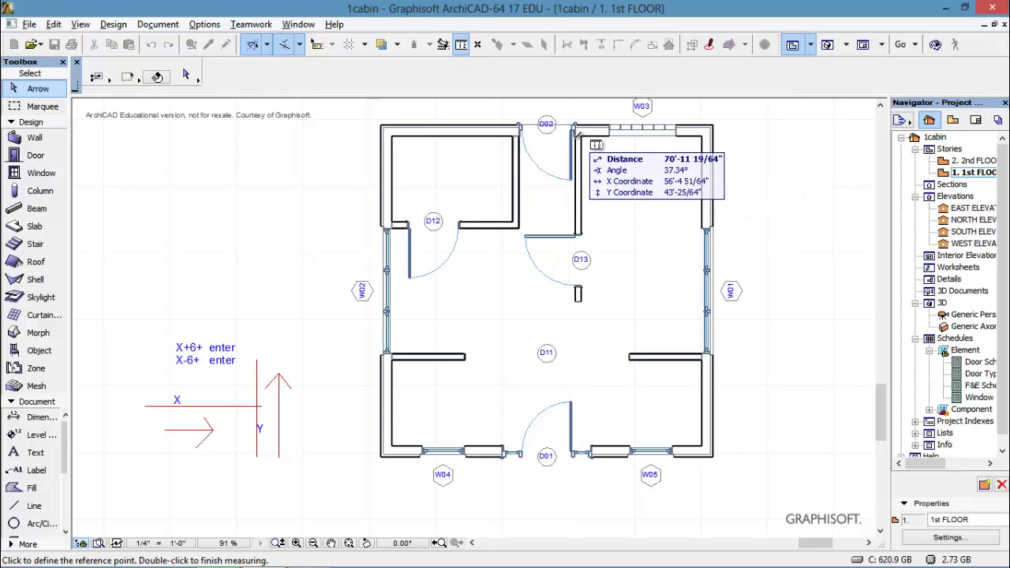
click(575, 135)
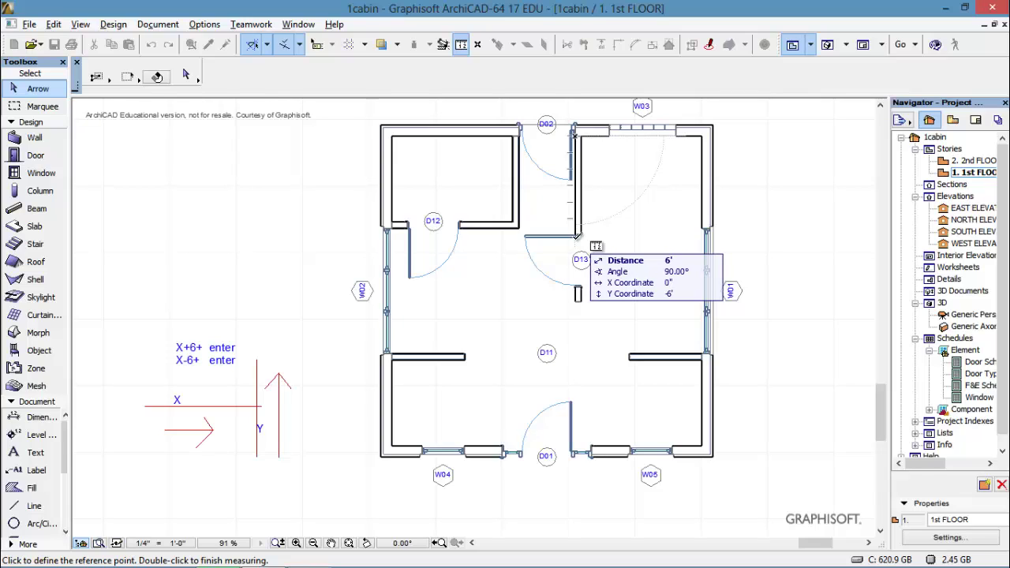
key(Escape)
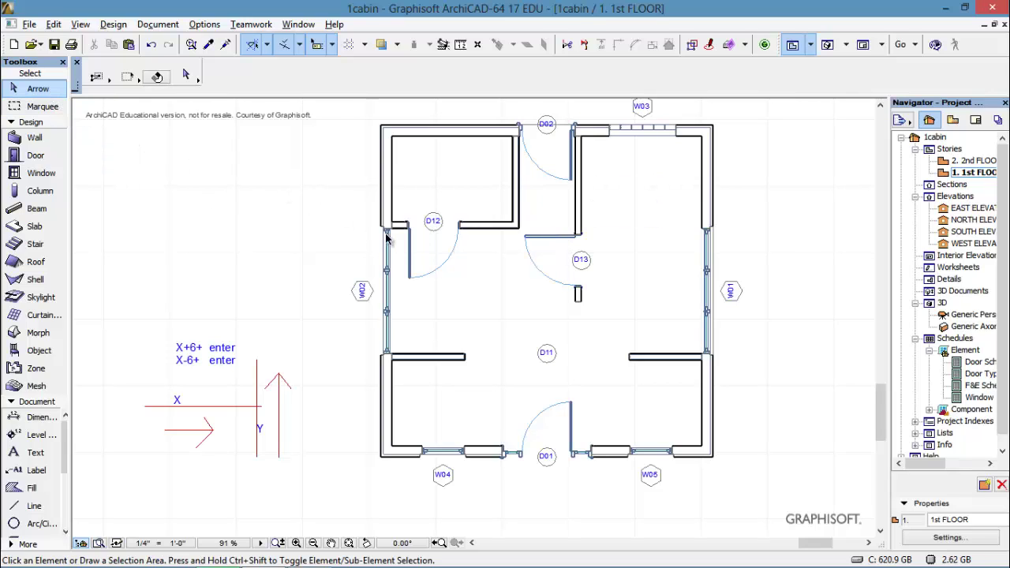
- Select the northeast vertical partition wall and delete it along with door D13
click(582, 217)
mouse_move(583, 218)
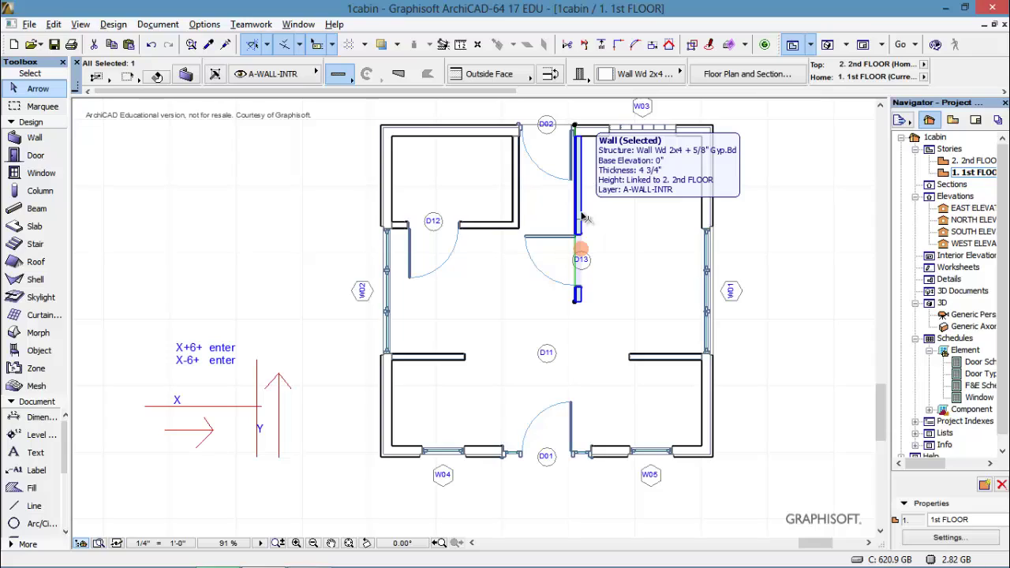
key(Delete)
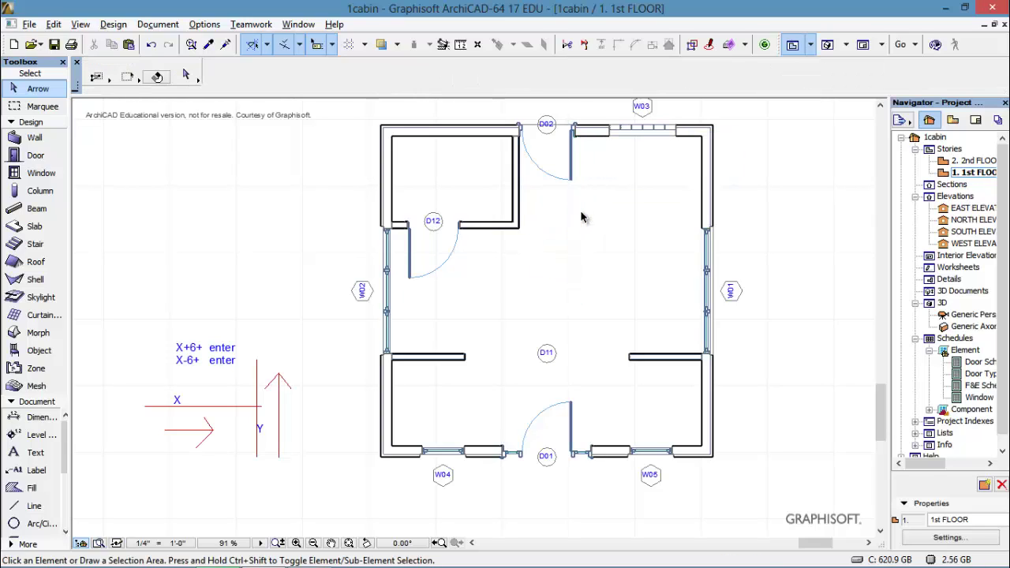